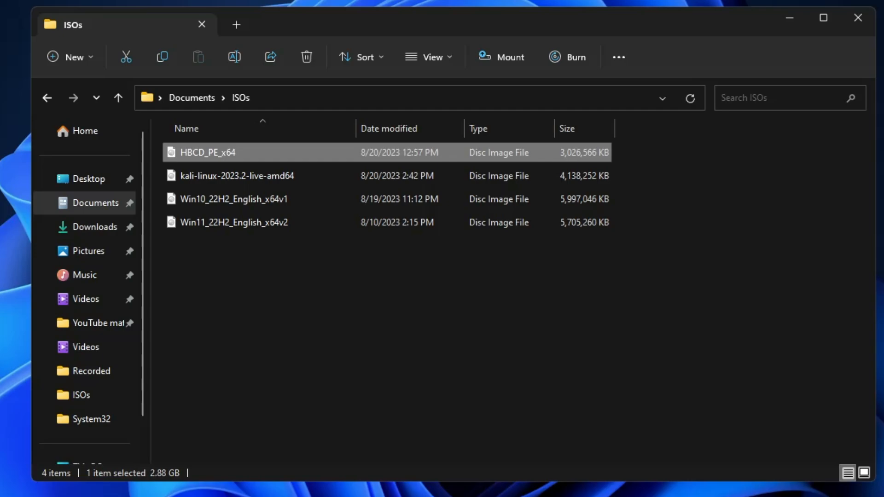
# - Go through the HBCD_PE, Kali Linux, Windows 10 and Windows 11 disc images in the ISOs folder
pyautogui.click(320, 293)
pyautogui.click(221, 150)
pyautogui.click(222, 178)
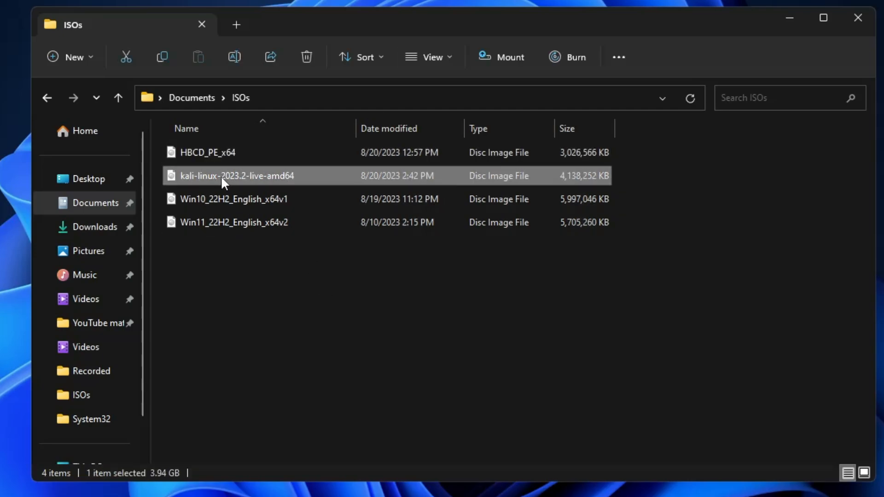
pyautogui.click(226, 200)
pyautogui.click(229, 220)
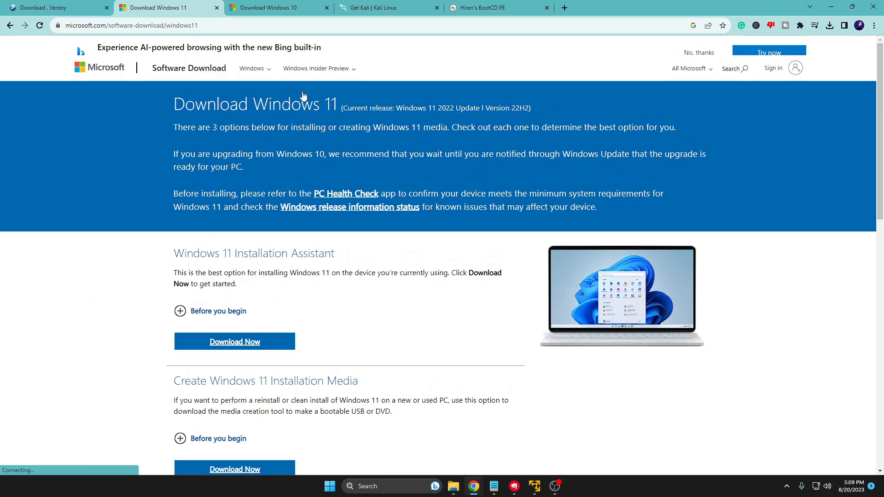
# - Find the Windows 11 Disk Image (ISO) for x64 devices section on Microsoft's Windows 11 download page
pyautogui.scroll(-2, 203, 172)
pyautogui.scroll(2, 216, 271)
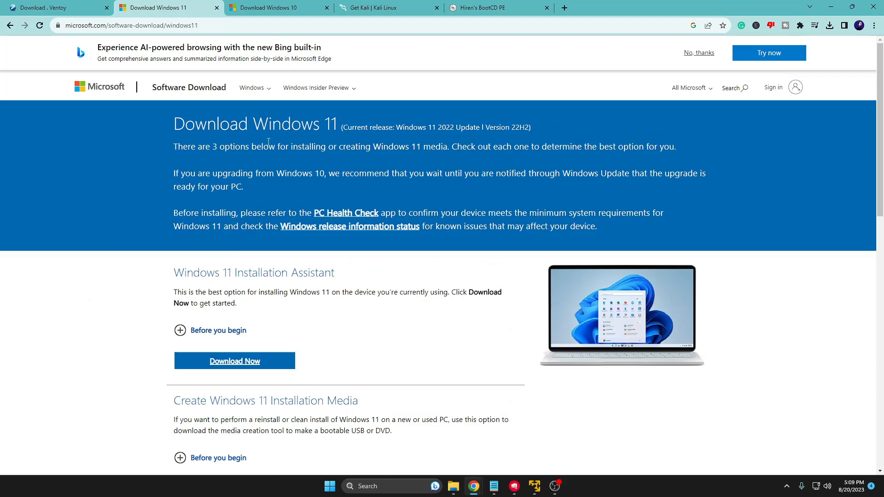
pyautogui.scroll(-7, 273, 166)
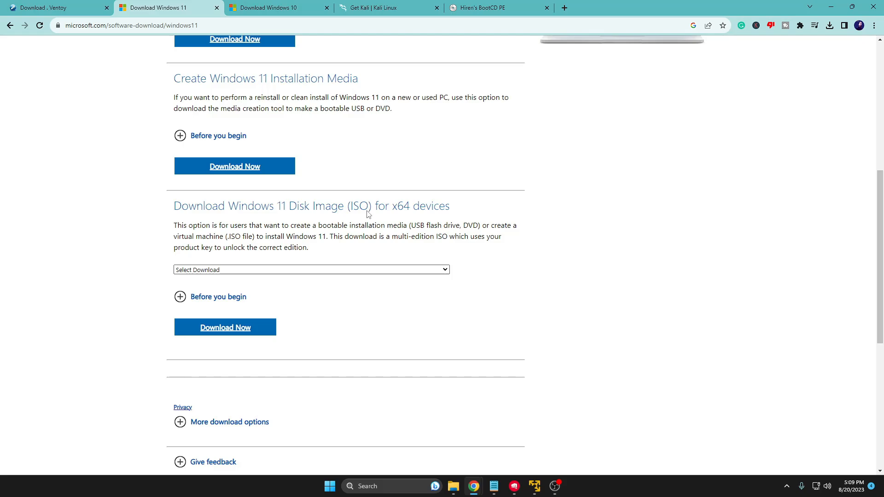
# - Switch to the Windows 10 download page and open the browser's developer tools on it
pyautogui.click(272, 9)
pyautogui.scroll(-3, 290, 222)
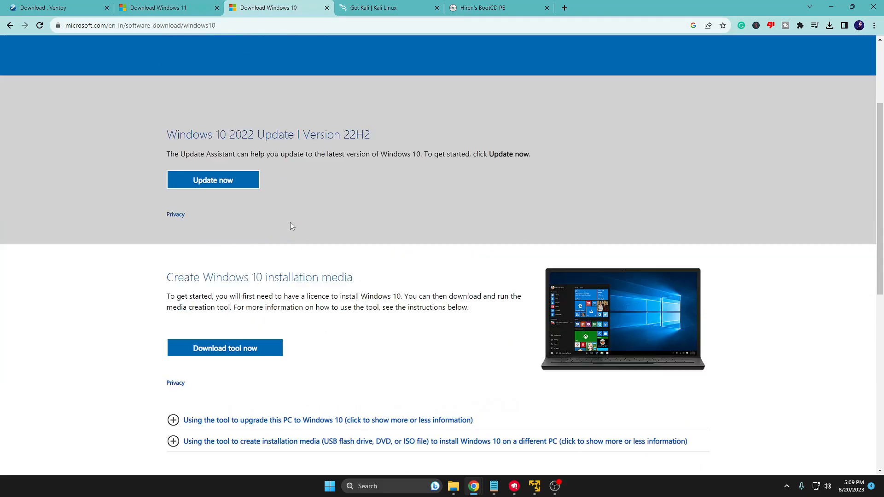
pyautogui.scroll(-1, 291, 226)
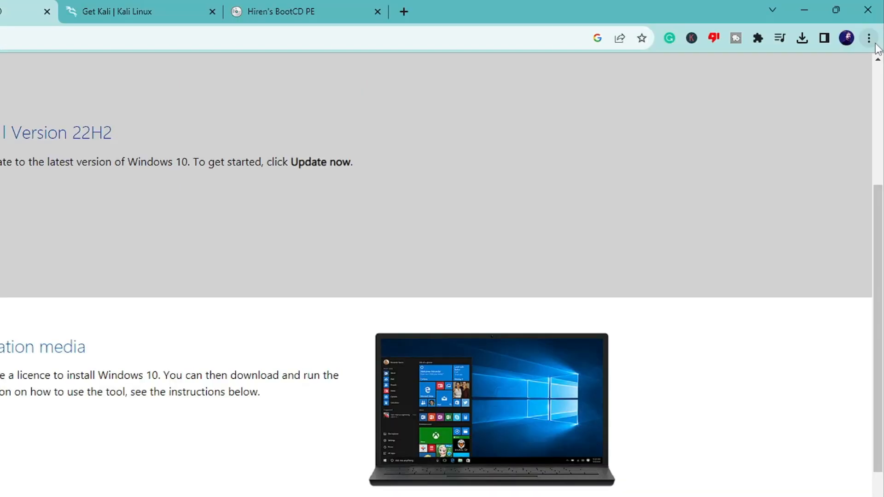
pyautogui.click(875, 26)
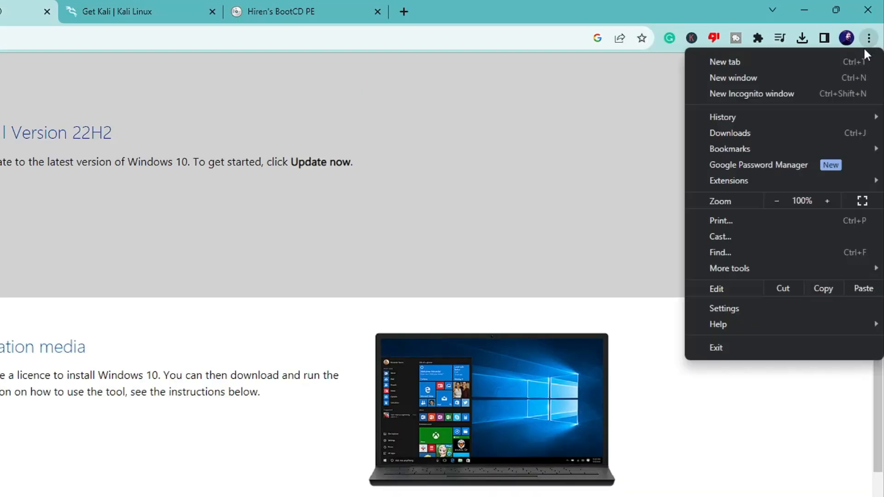
pyautogui.moveTo(730, 271)
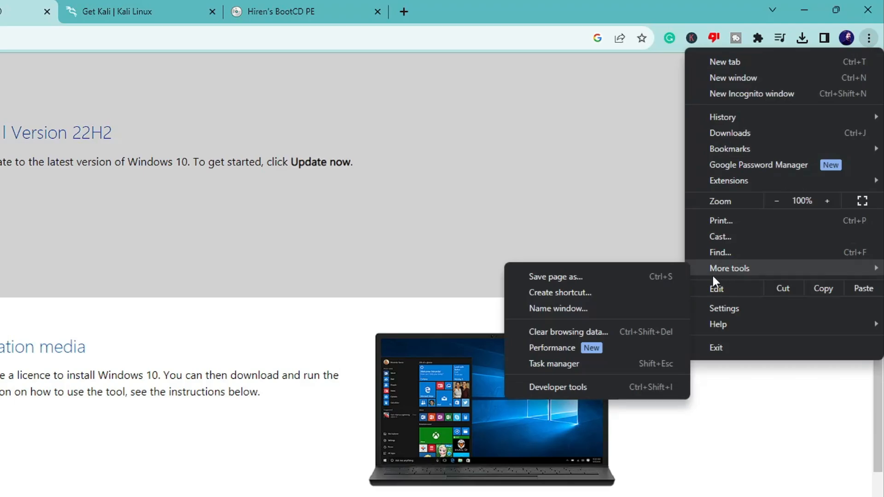
pyautogui.click(546, 386)
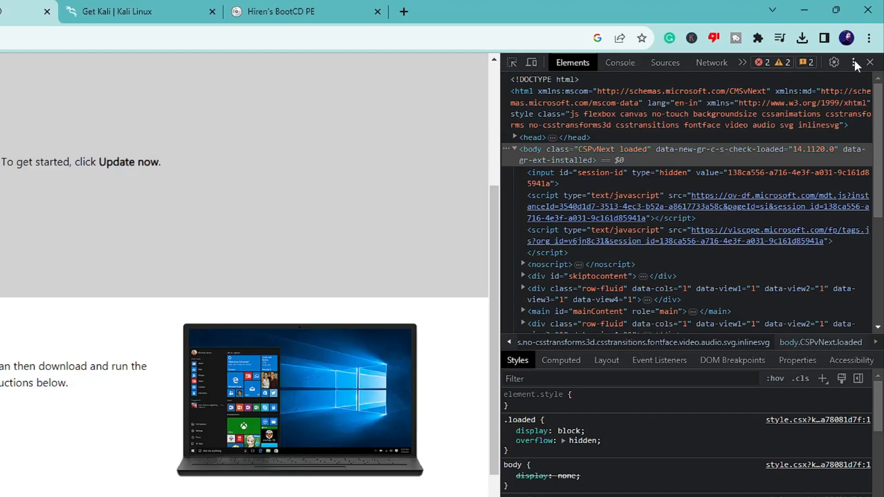
# - Show the Network conditions tool in the developer tools and find its user agent setting
pyautogui.click(854, 62)
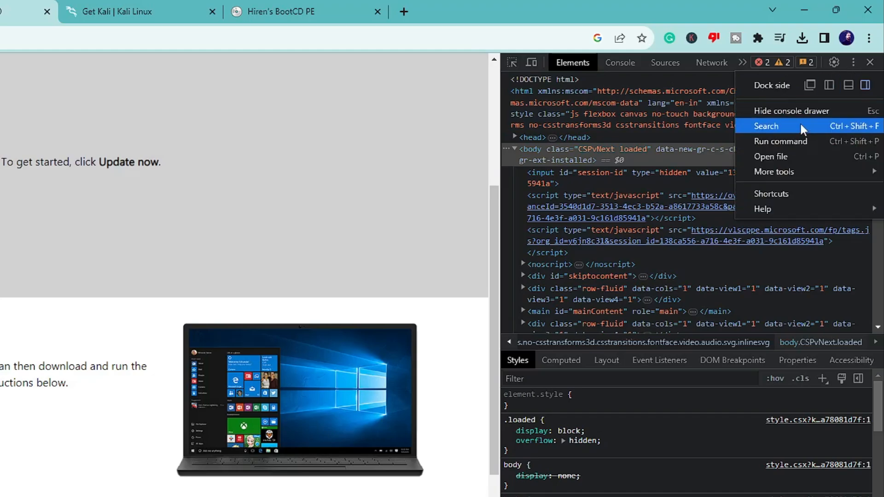
pyautogui.moveTo(771, 170)
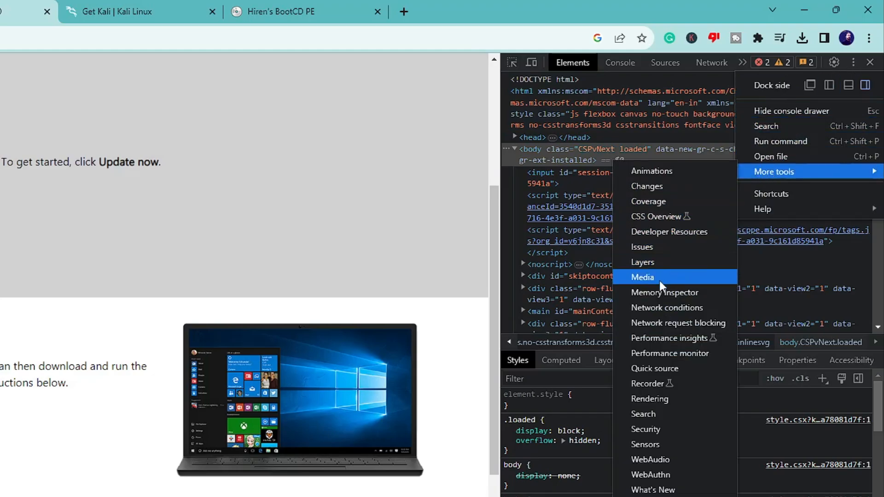
pyautogui.click(662, 308)
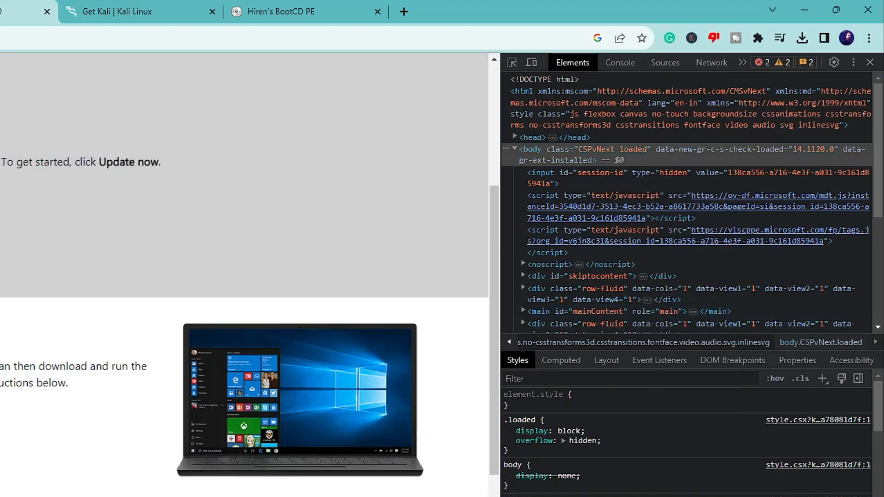
pyautogui.scroll(-1, 647, 461)
pyautogui.scroll(1, 643, 453)
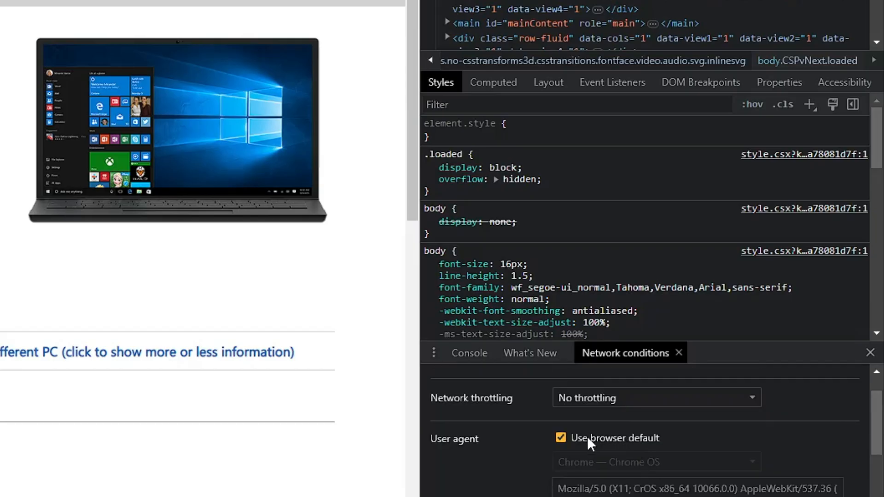
# - Override the browser's default user agent with Chrome — Chrome OS and reload the page to reach the Windows 10 ISO edition selection
pyautogui.click(560, 439)
pyautogui.click(636, 463)
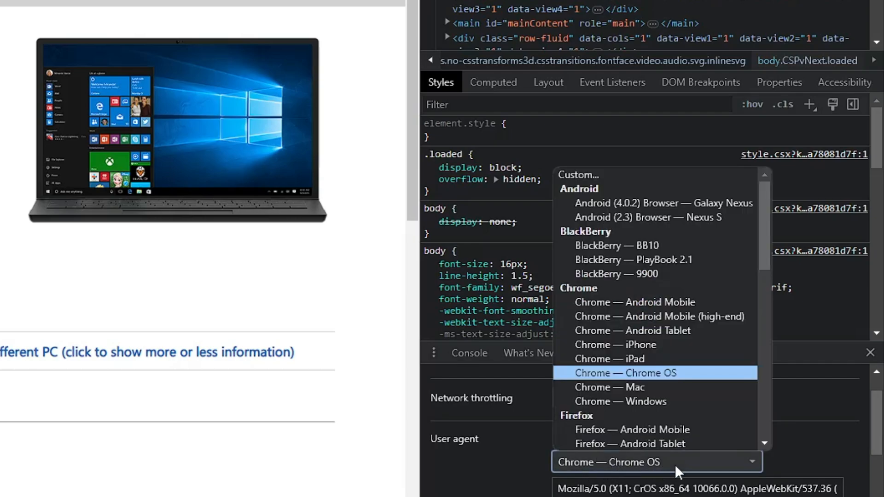
pyautogui.click(621, 374)
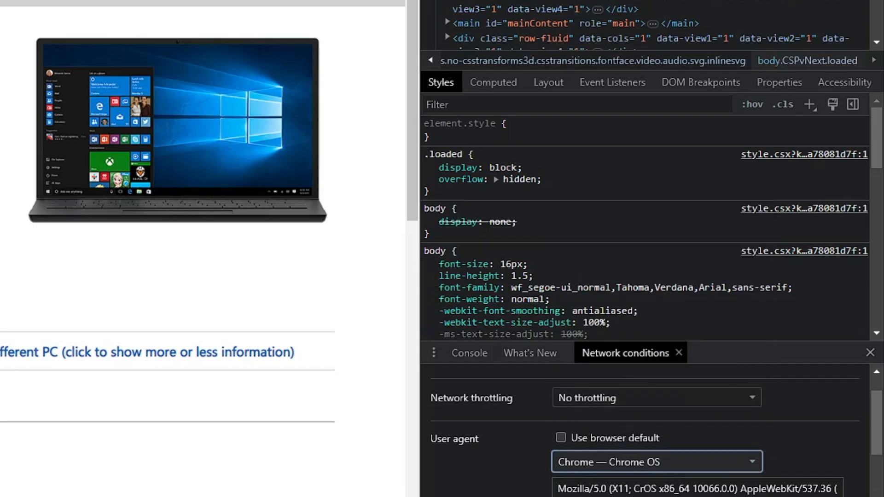
pyautogui.press('F5')
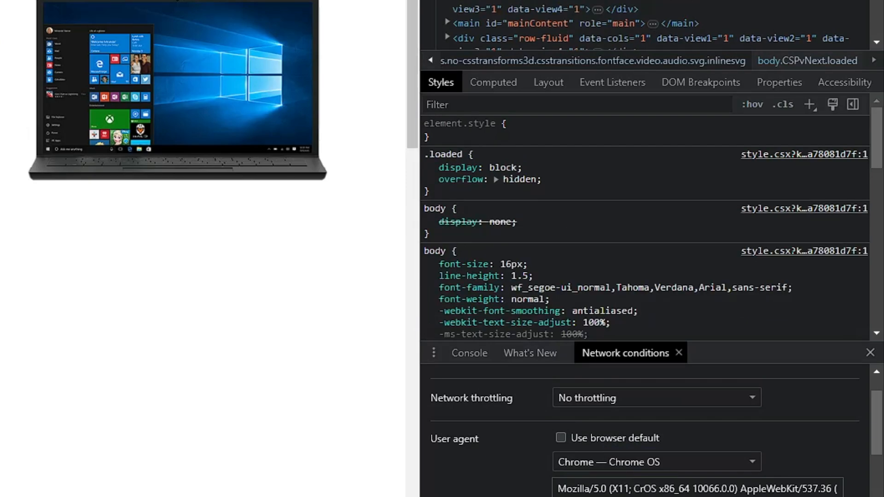
pyautogui.scroll(-4, 203, 249)
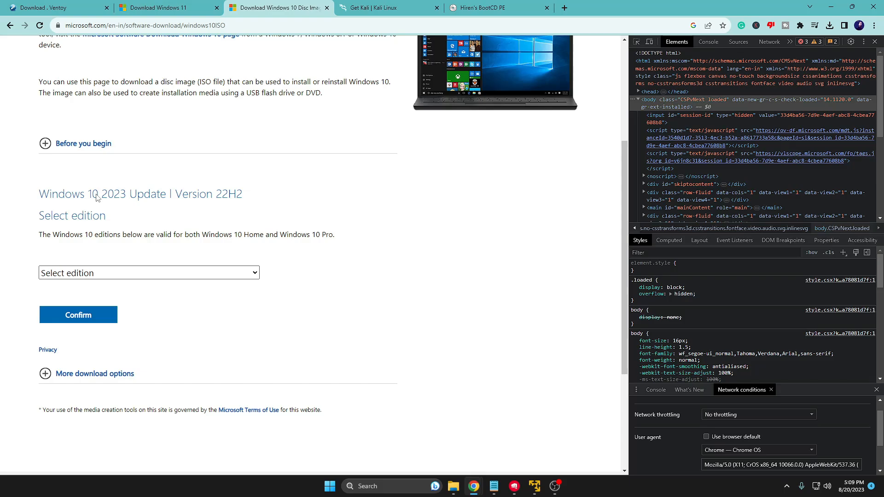
# - View the Kali 2023.2 live image download and locate the HBCD_PE_x64.iso link on the Hiren's BootCD PE download page
pyautogui.click(378, 11)
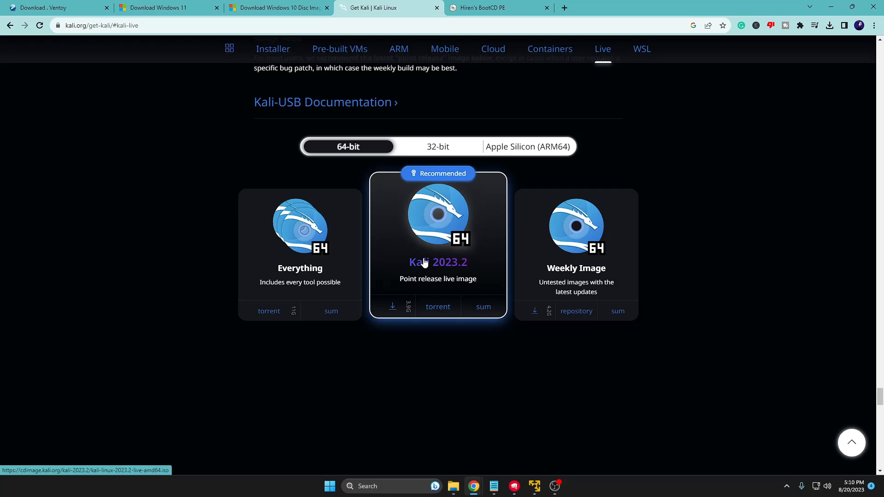
pyautogui.click(484, 7)
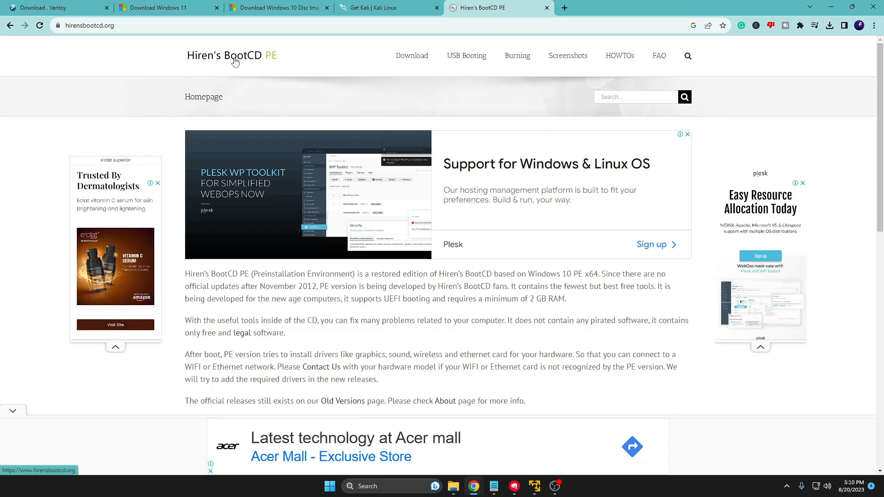
pyautogui.click(402, 58)
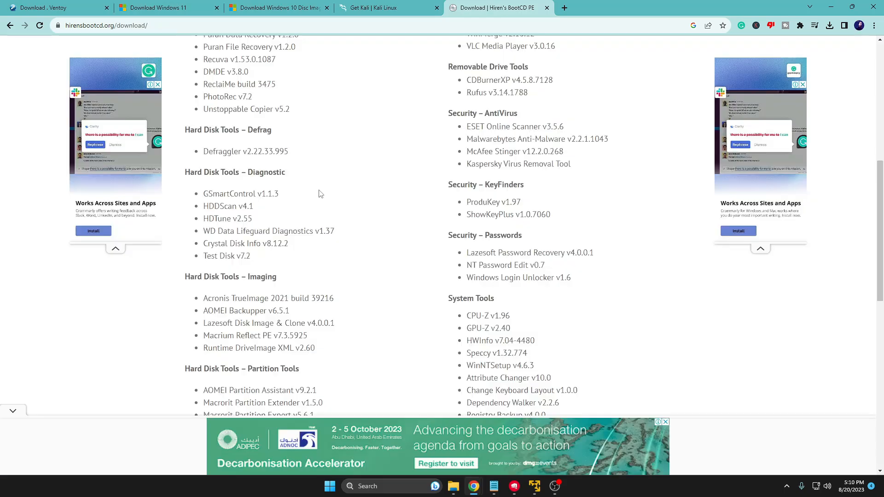
pyautogui.scroll(-11, 319, 194)
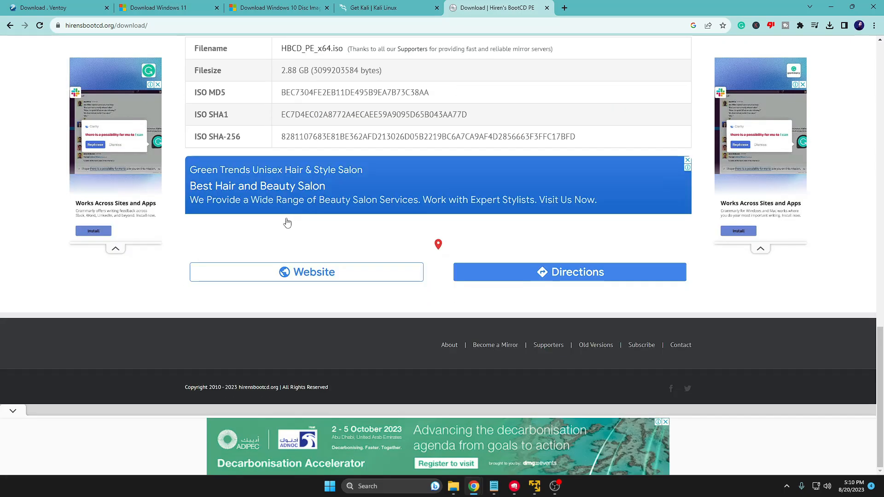
pyautogui.scroll(2, 286, 221)
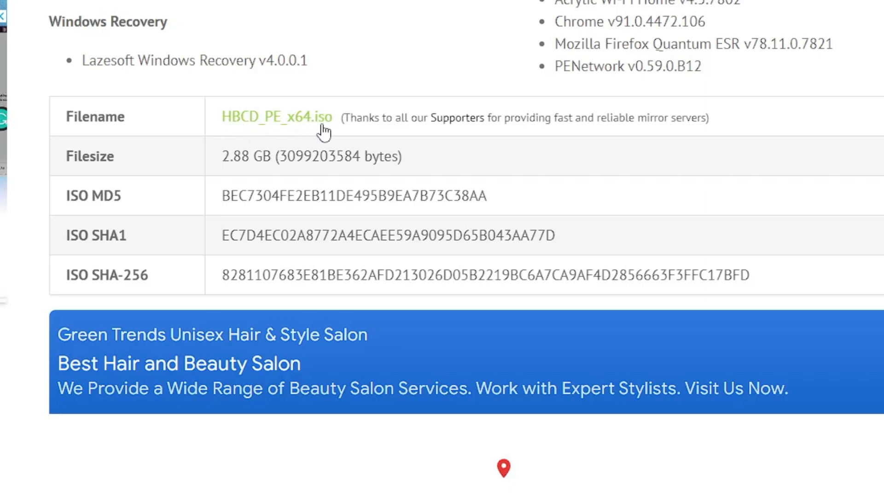
pyautogui.click(306, 129)
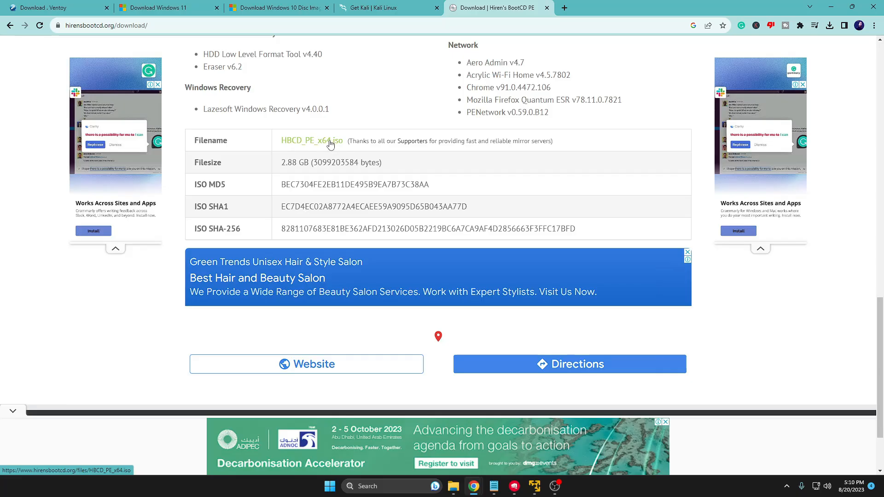
# - Minimize the browser to check the ISOs folder, and return to the Chrome window with the download pages
pyautogui.click(832, 7)
pyautogui.moveTo(408, 149); pyautogui.dragTo(413, 125)
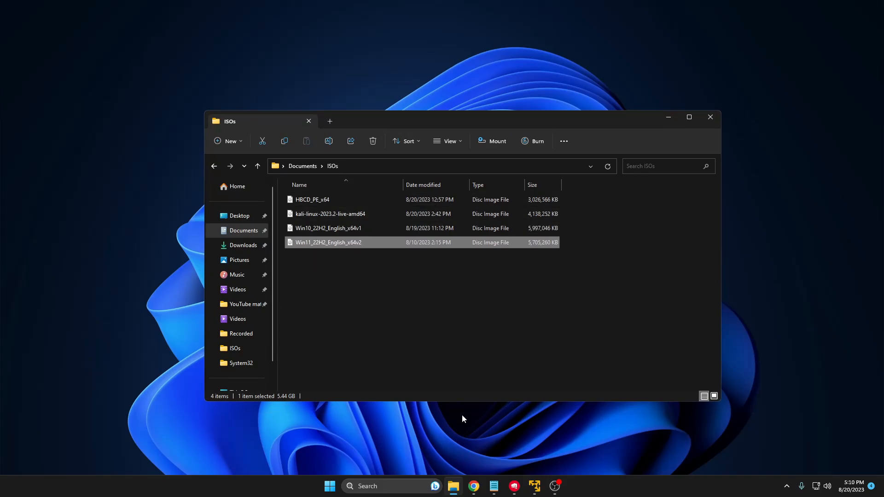
pyautogui.moveTo(475, 488)
pyautogui.click(481, 464)
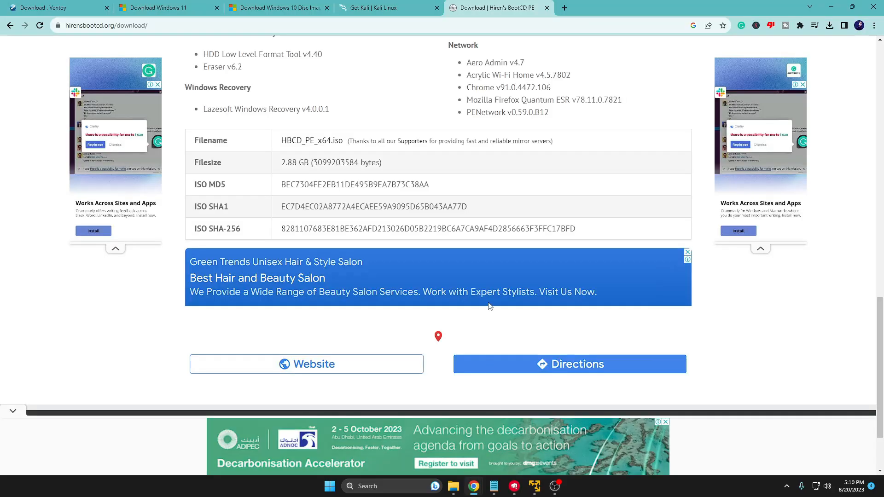
pyautogui.moveTo(475, 487)
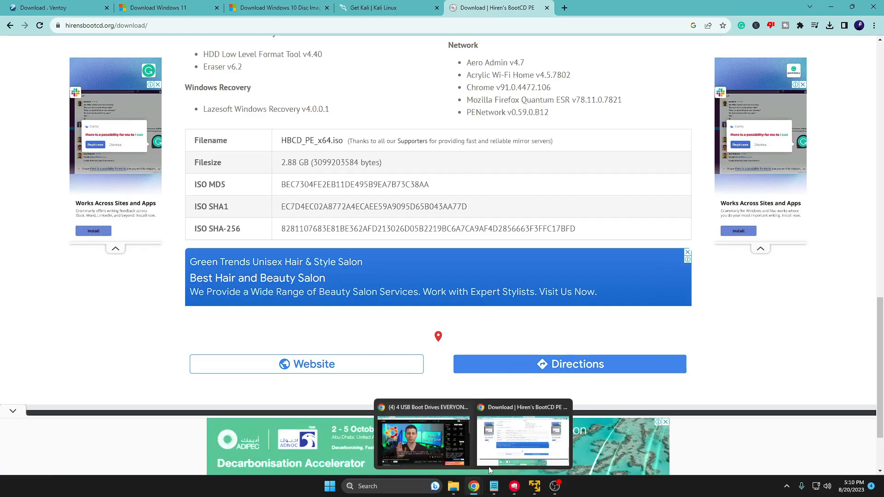
pyautogui.click(502, 451)
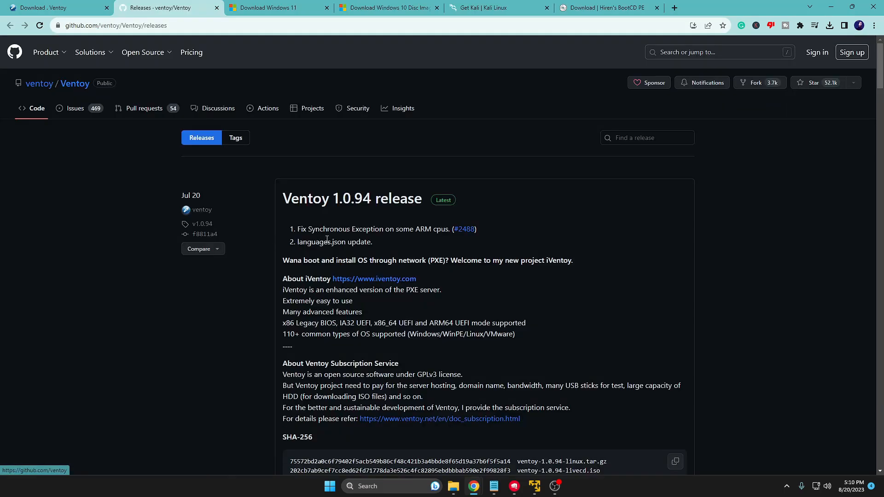
# - Download ventoy-1.0.94-windows.zip from the Ventoy 1.0.94 release assets on GitHub and show the file in its folder
pyautogui.scroll(-1, 329, 240)
pyautogui.scroll(-6, 329, 239)
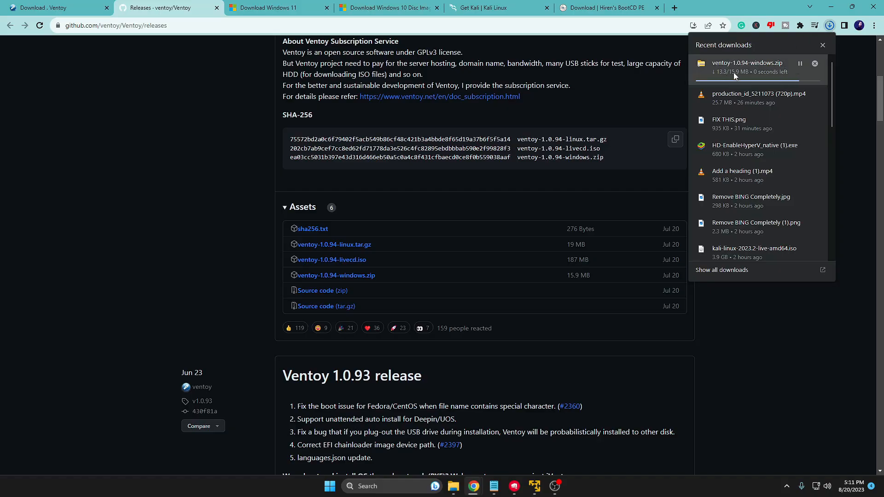
pyautogui.click(741, 79)
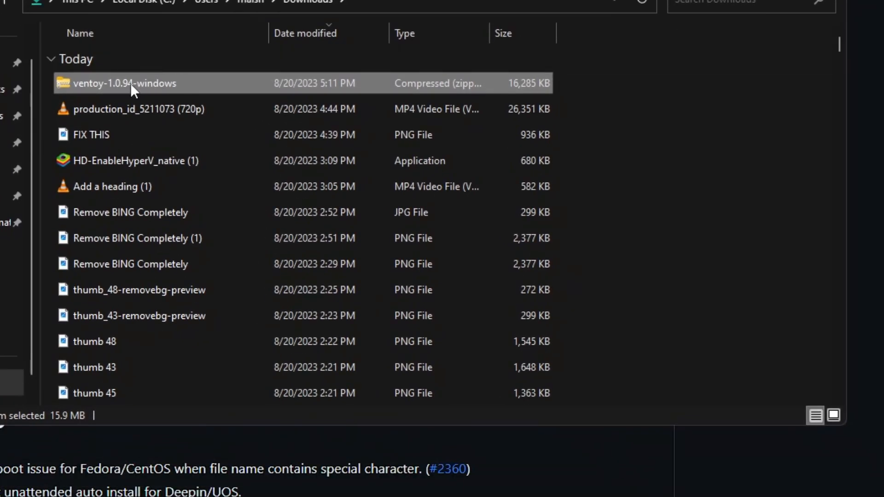
# - Extract the ventoy-1.0.94-windows archive to the suggested folder of the same name in Downloads
pyautogui.rightClick(132, 83)
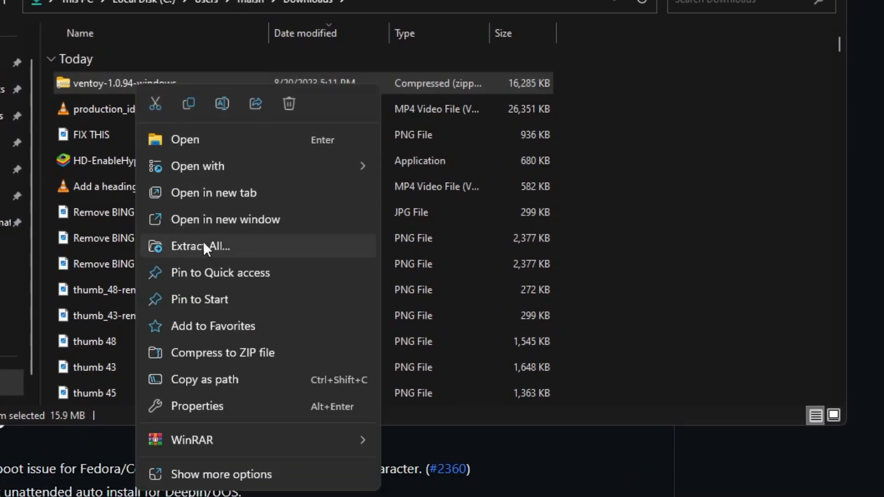
pyautogui.click(201, 246)
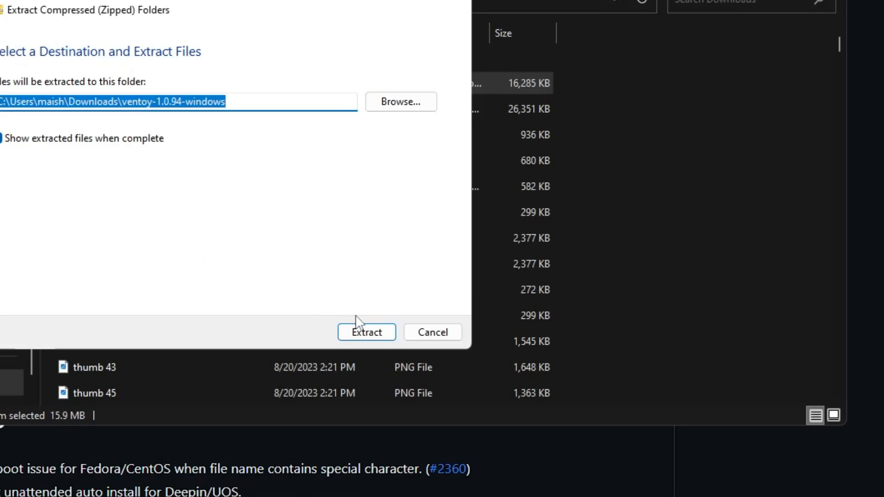
pyautogui.click(378, 338)
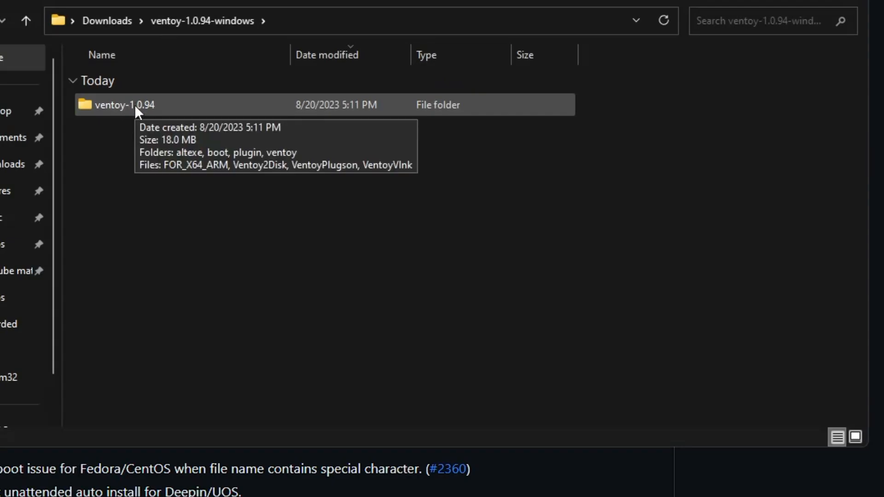
# - Run Ventoy2Disk from the extracted ventoy-1.0.94 folder as administrator
pyautogui.doubleClick(134, 105)
pyautogui.click(139, 156)
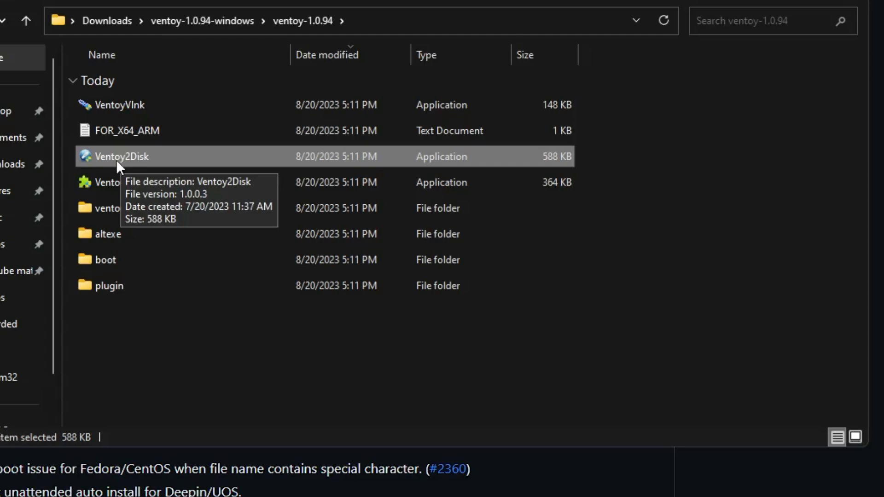
pyautogui.rightClick(148, 157)
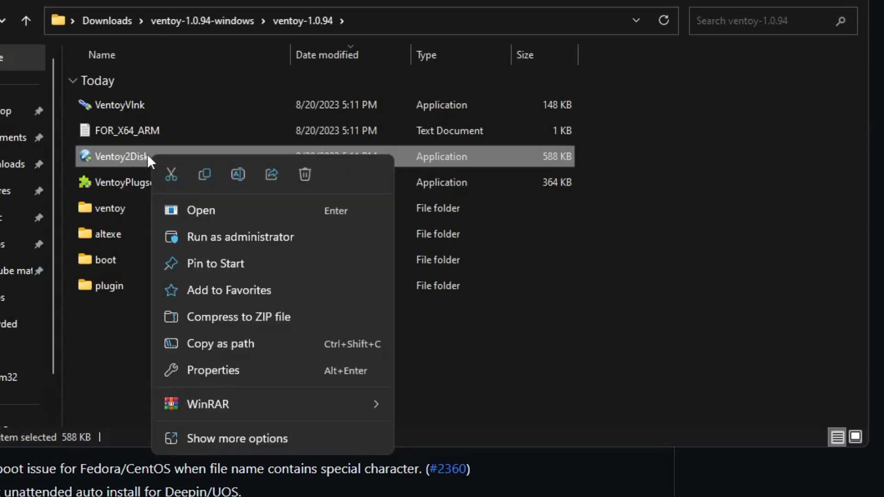
pyautogui.click(215, 236)
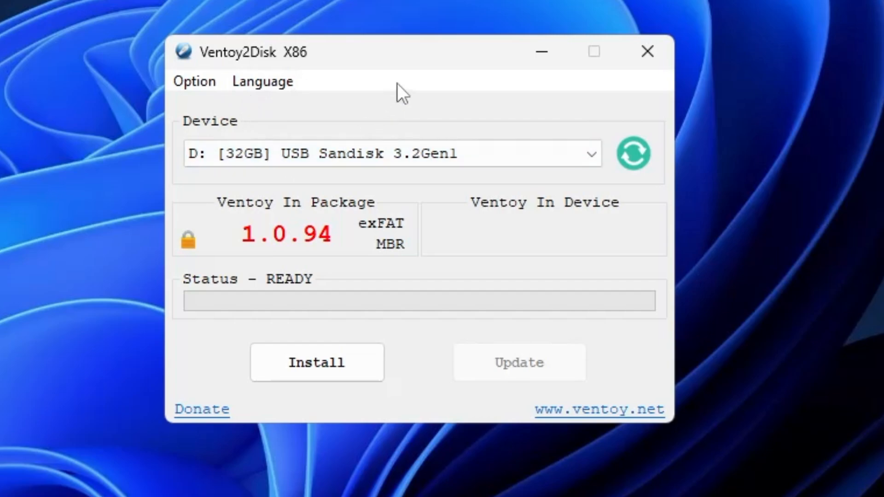
# - Install Ventoy on the D: 32GB USB Sandisk 3.2Gen1 drive, accepting both warnings about formatting the device
pyautogui.moveTo(397, 62)
pyautogui.mouseDown()
pyautogui.moveTo(424, 51)
pyautogui.moveTo(380, 67)
pyautogui.mouseUp()
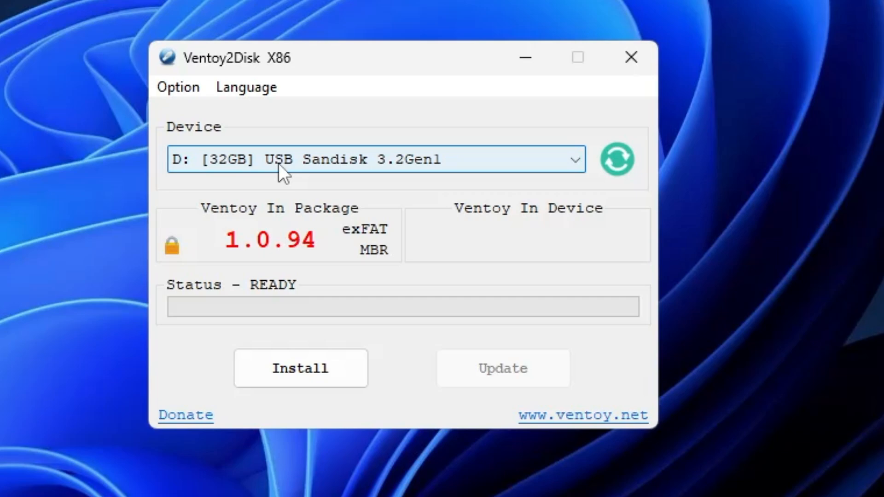
pyautogui.click(297, 369)
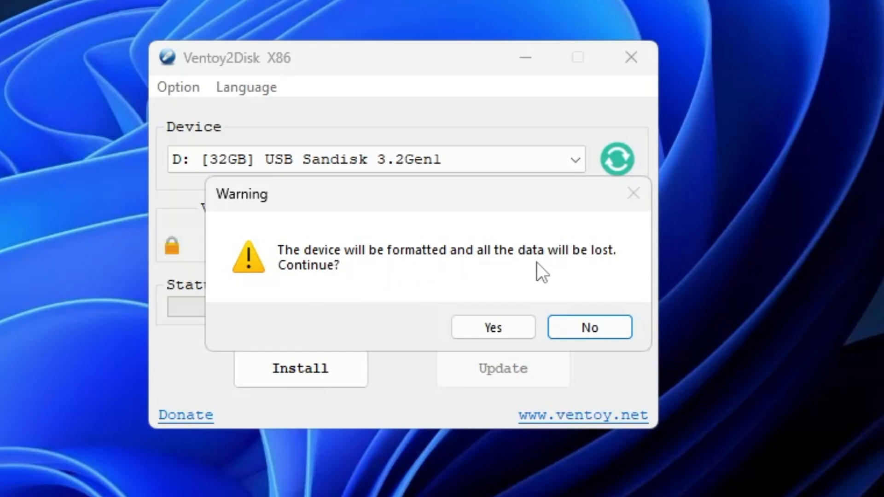
pyautogui.click(489, 325)
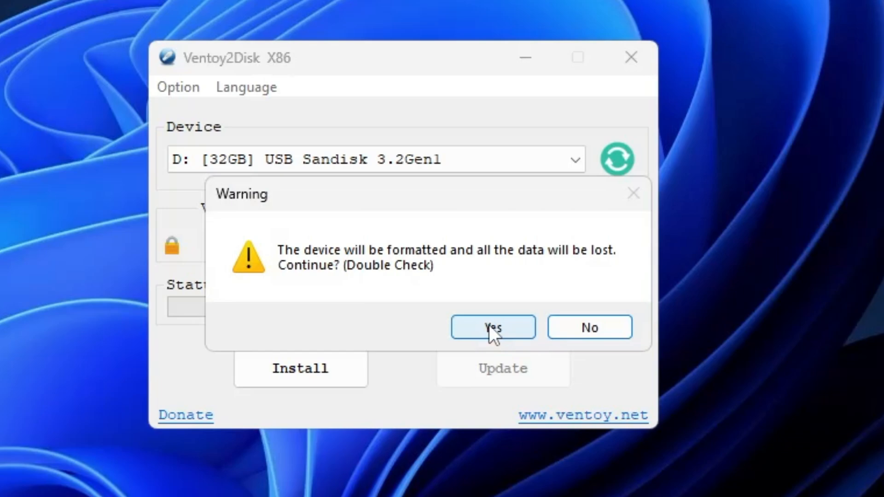
pyautogui.click(491, 325)
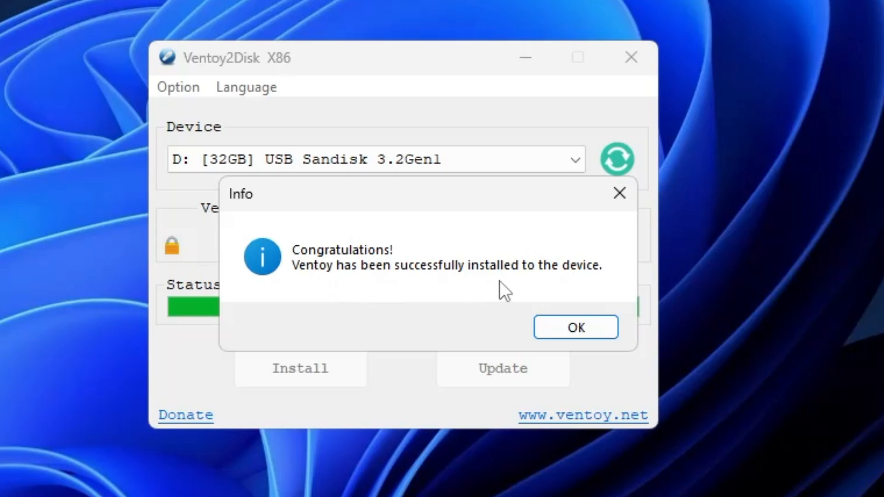
pyautogui.click(576, 327)
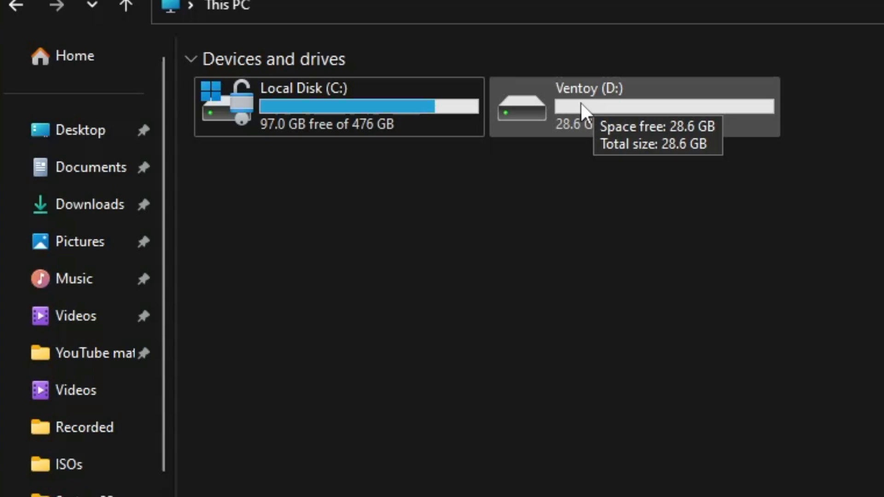
# - Move the HBCD_PE, Kali Linux, Windows 10 and Windows 11 disc images from the ISOs folder in Documents to the Ventoy (D:) drive
pyautogui.click(107, 175)
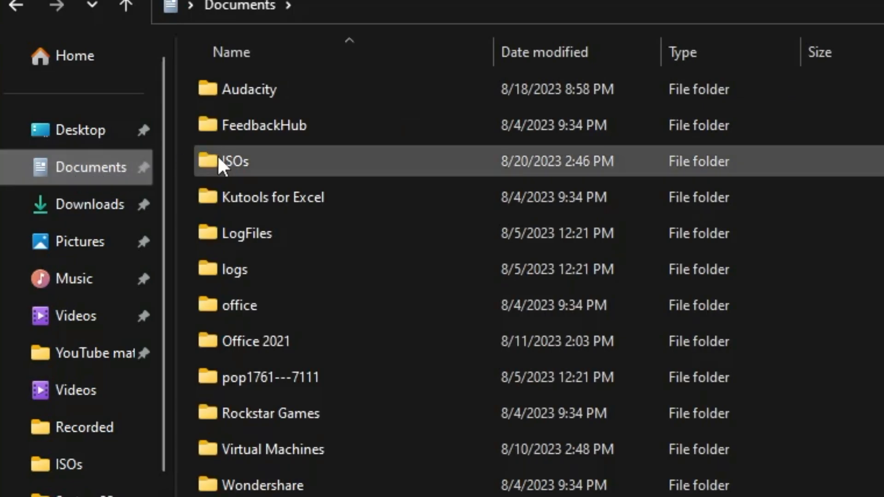
pyautogui.doubleClick(241, 165)
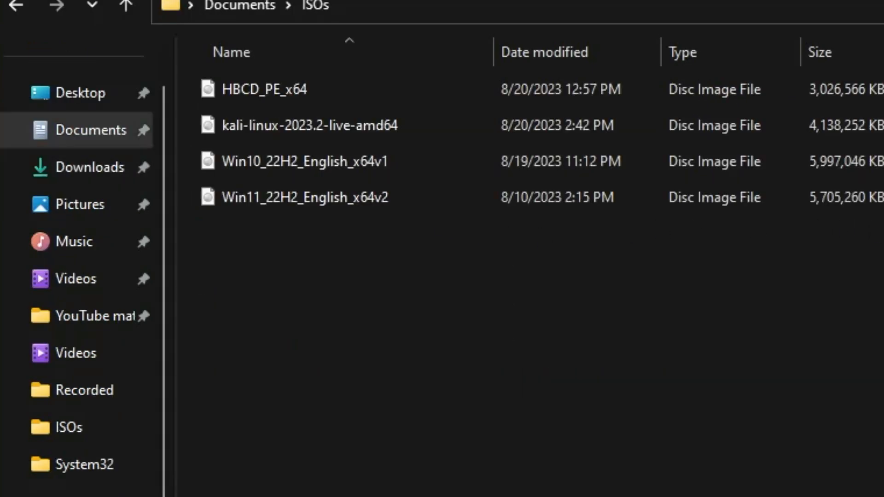
pyautogui.moveTo(880, 225); pyautogui.dragTo(340, 76)
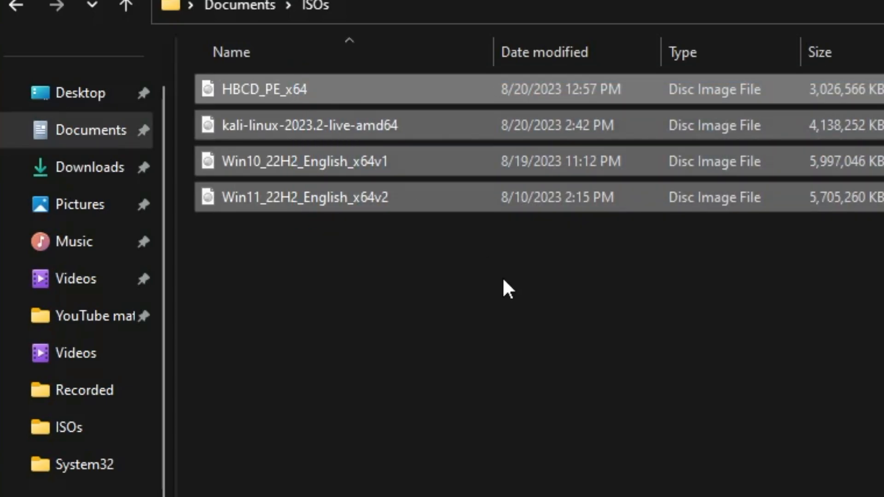
pyautogui.click(509, 304)
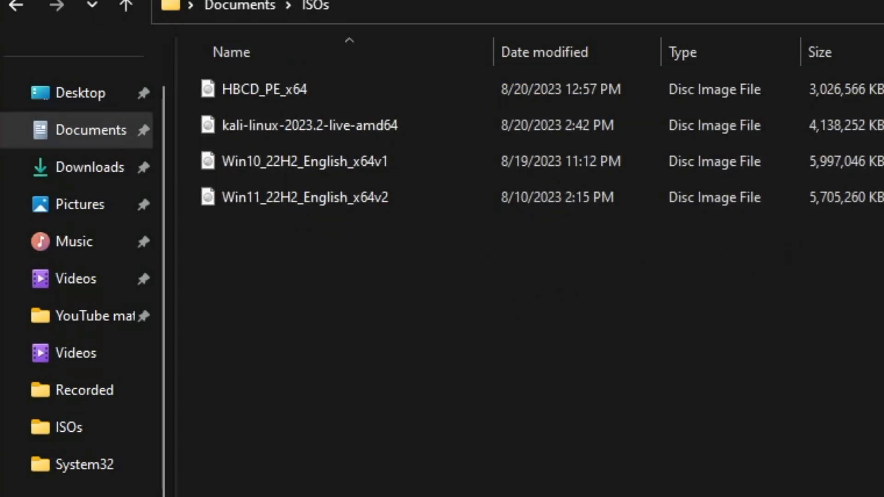
pyautogui.moveTo(882, 251); pyautogui.dragTo(253, 72)
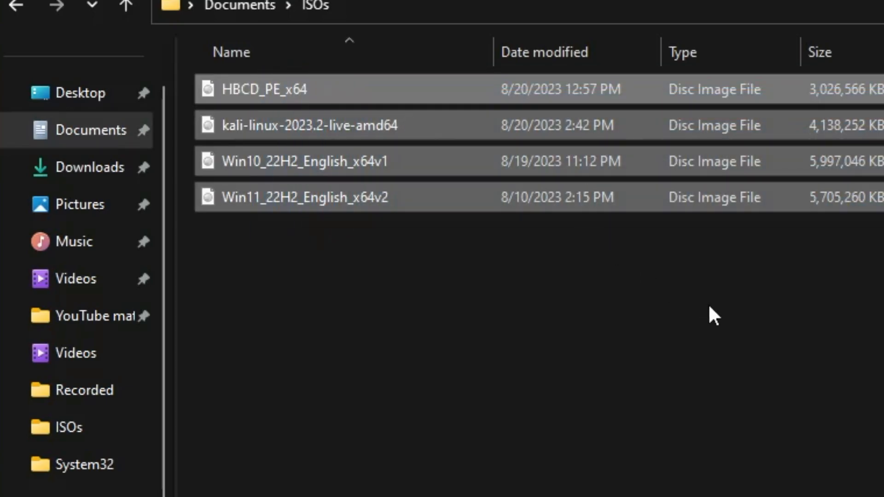
pyautogui.click(713, 316)
pyautogui.moveTo(882, 247); pyautogui.dragTo(312, 109)
pyautogui.rightClick(311, 100)
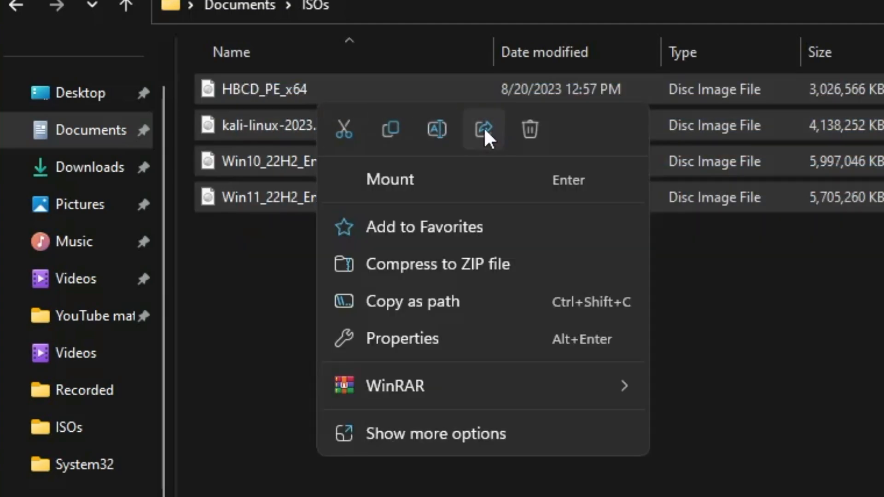
pyautogui.click(346, 129)
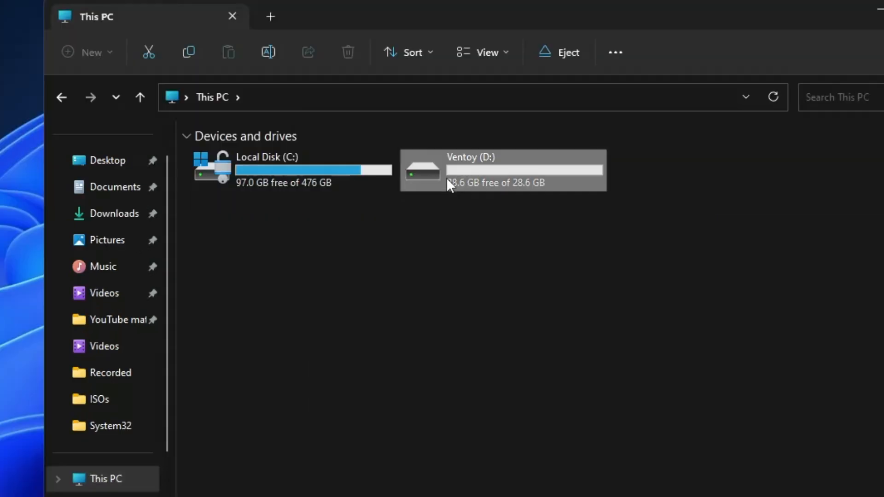
pyautogui.doubleClick(447, 178)
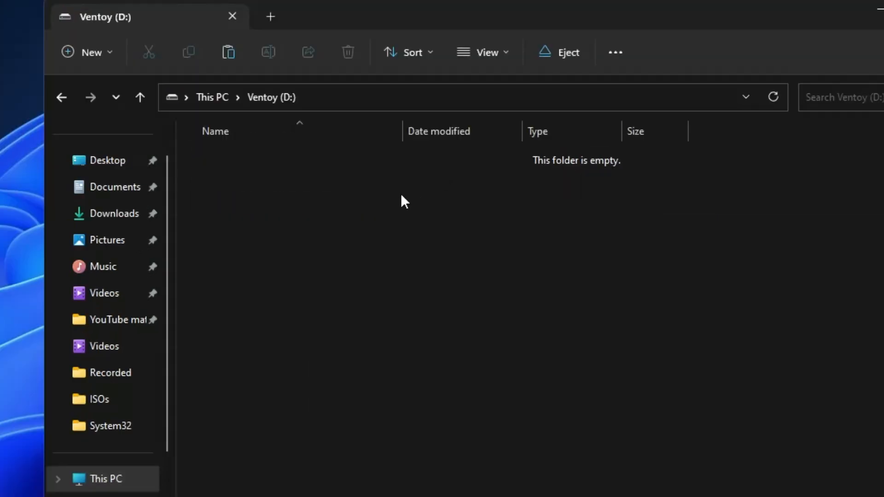
pyautogui.rightClick(404, 201)
pyautogui.click(419, 211)
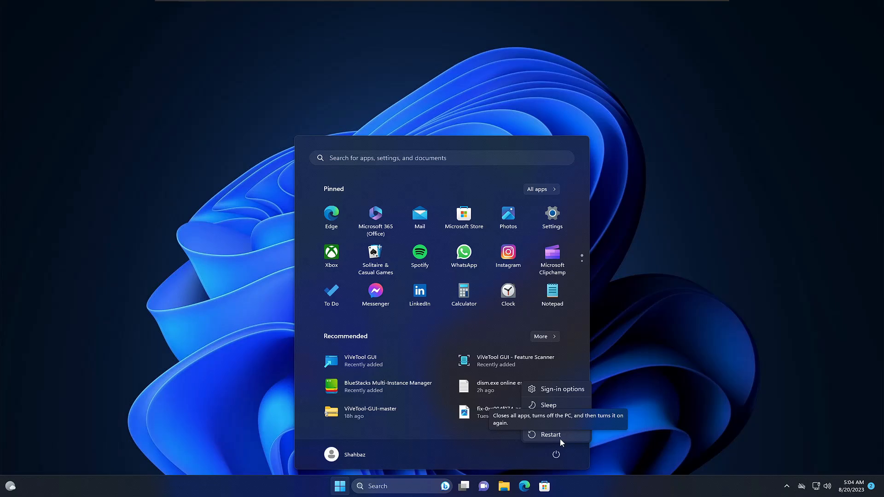
# - Restart the PC and boot it from the EFI USB Device entry in the Boot Manager
pyautogui.click(551, 434)
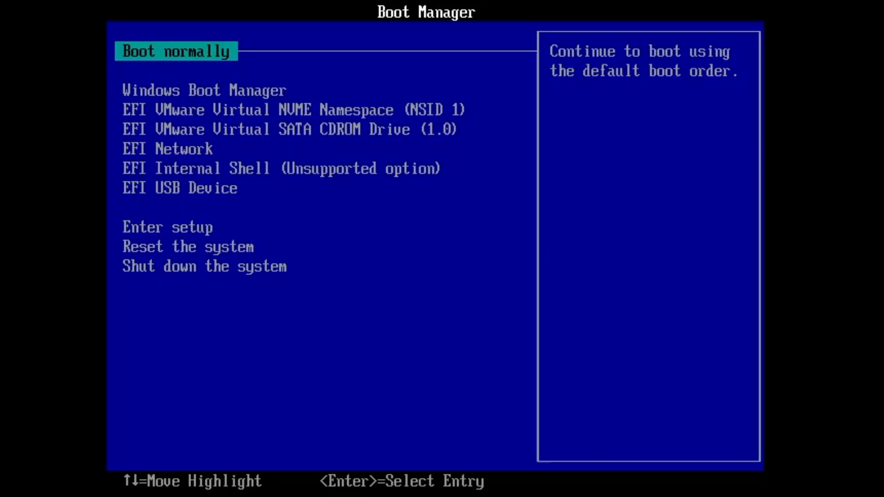
pyautogui.press('Down')
pyautogui.press('Down')
pyautogui.press('Down')
pyautogui.press('Down')
pyautogui.press('Down')
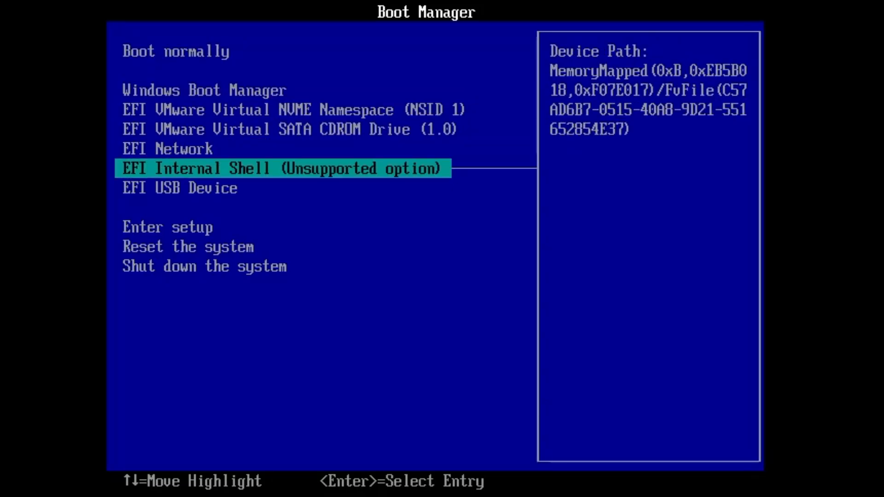
pyautogui.press('Down')
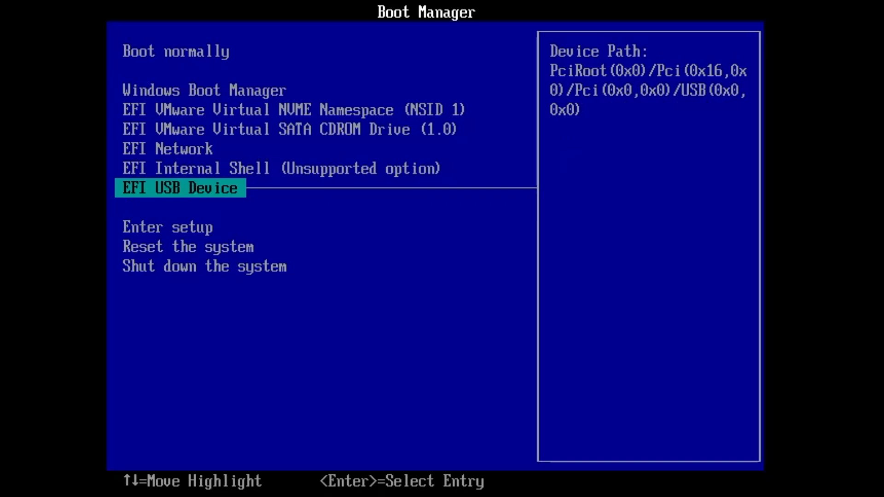
pyautogui.press('Return')
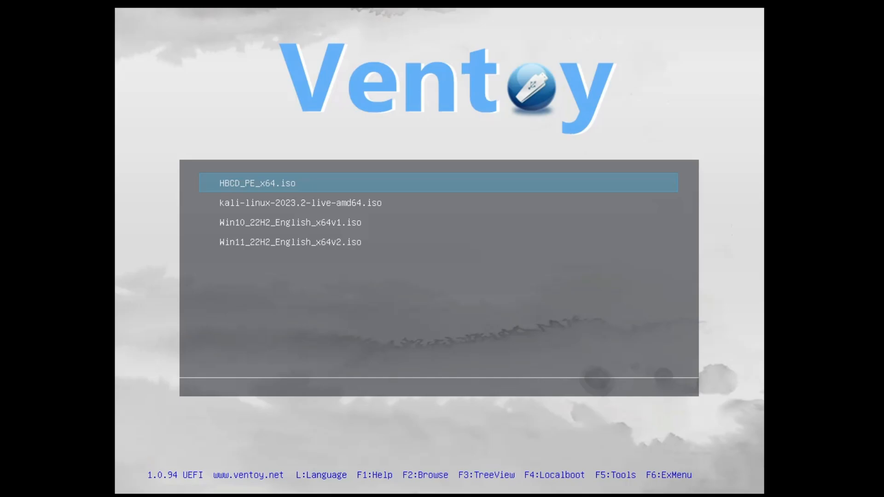
# - Boot Win11_22H2_English_x64v2.iso in normal mode from the Ventoy boot list
pyautogui.press('Down')
pyautogui.press('Down')
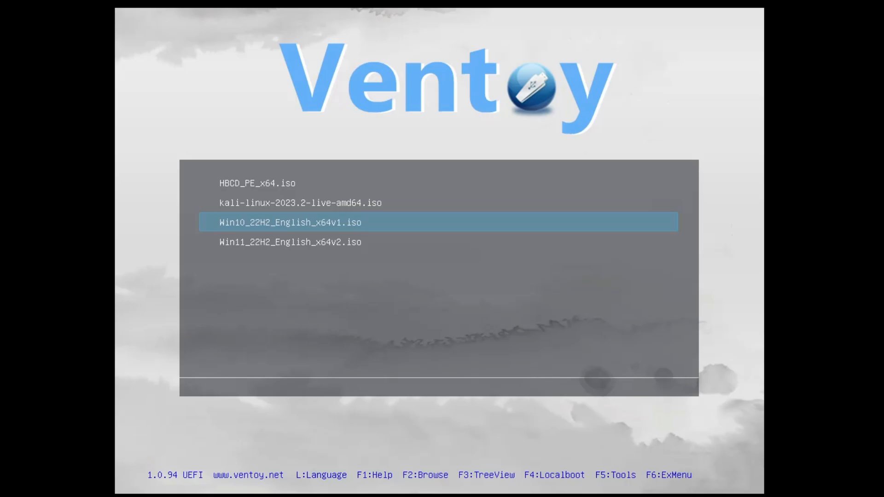
pyautogui.press('Down')
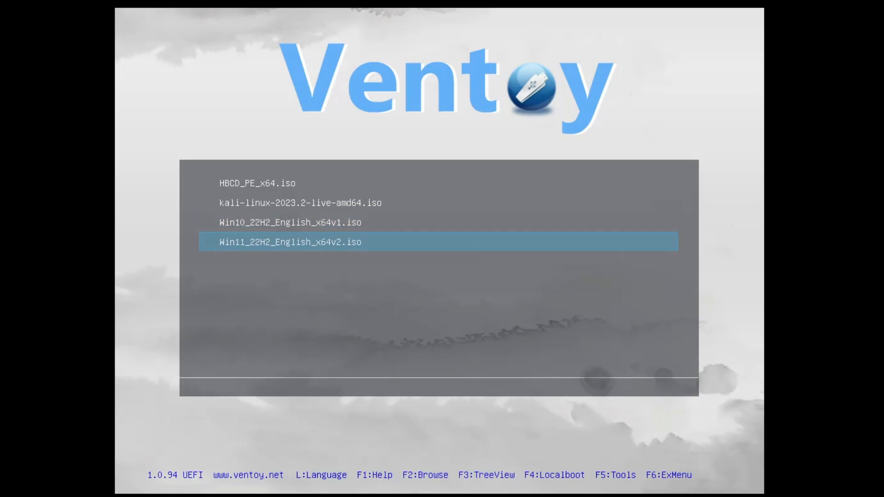
pyautogui.press('Return')
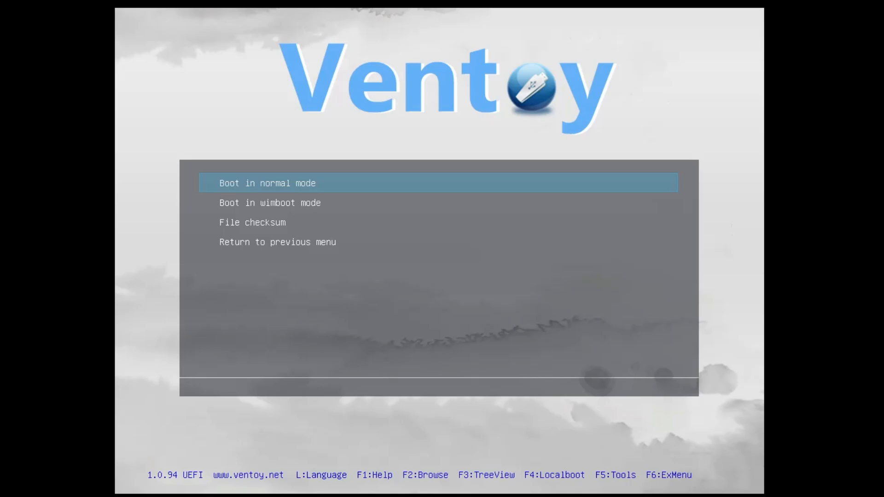
pyautogui.press('Return')
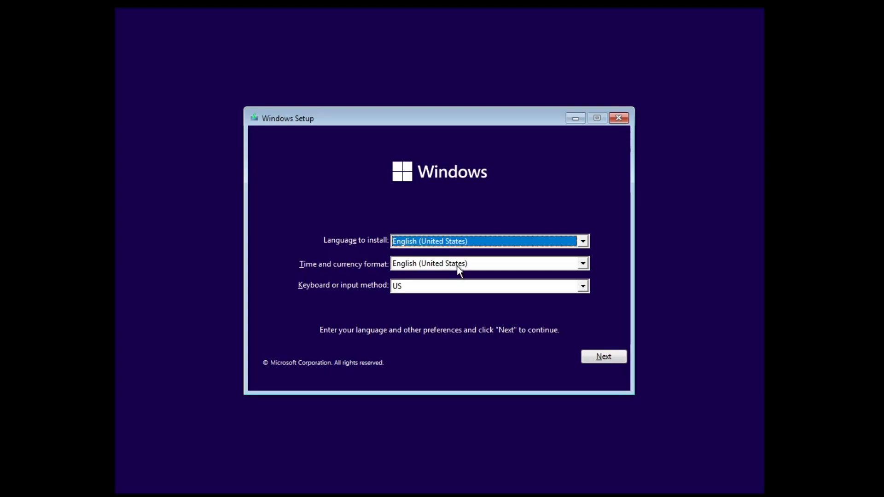
# - Accept the default language settings in Windows Setup and open the Troubleshoot options for repairing the computer
pyautogui.click(611, 357)
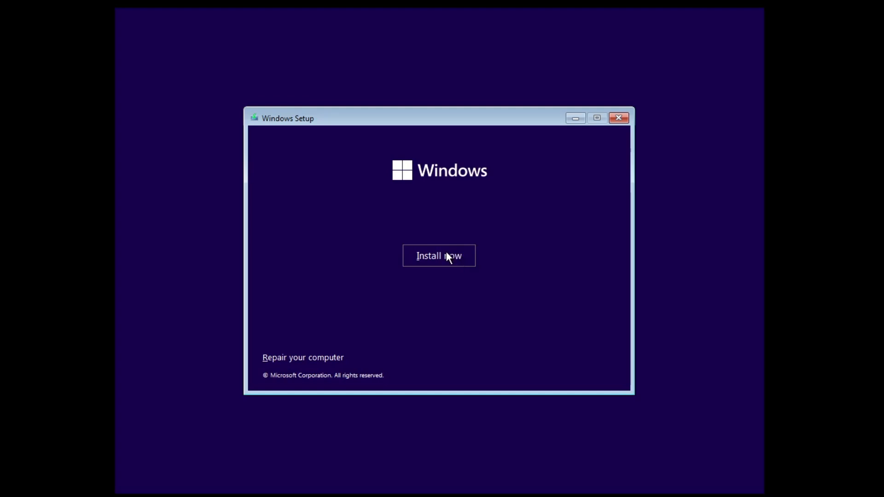
pyautogui.click(328, 359)
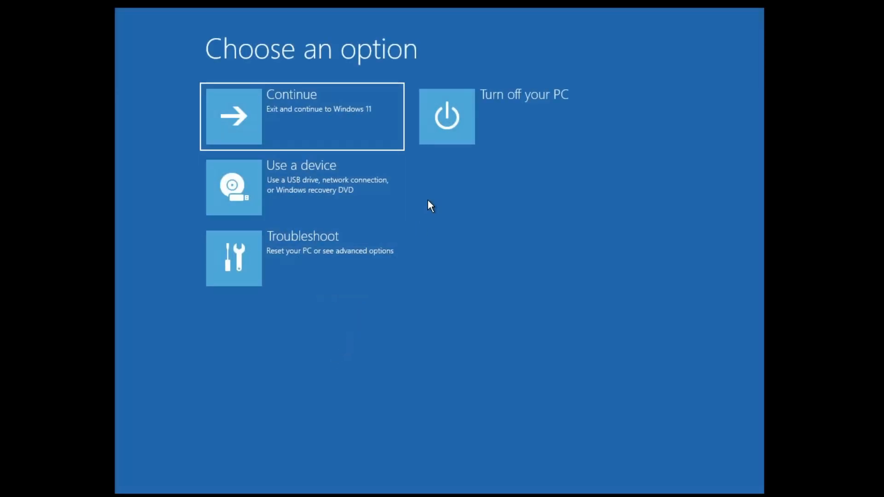
pyautogui.click(310, 252)
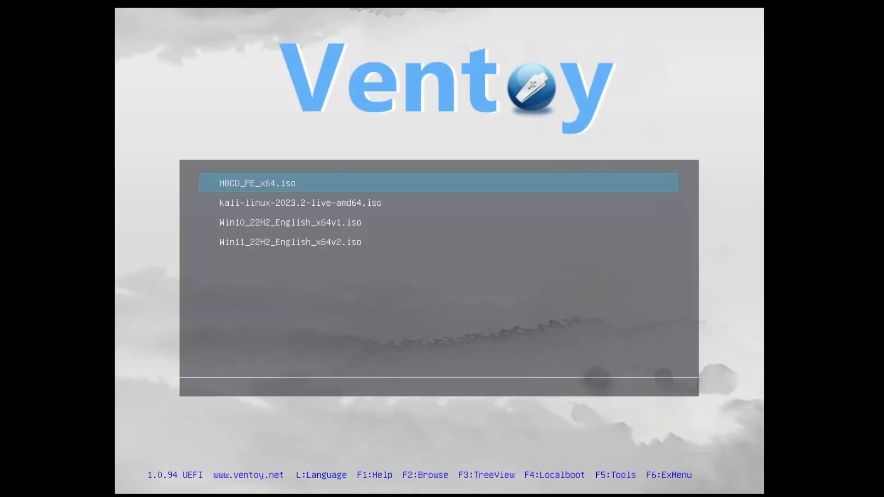
# - Boot kali-linux-2023.2-live-amd64.iso in normal mode from the Ventoy boot list
pyautogui.press('Down')
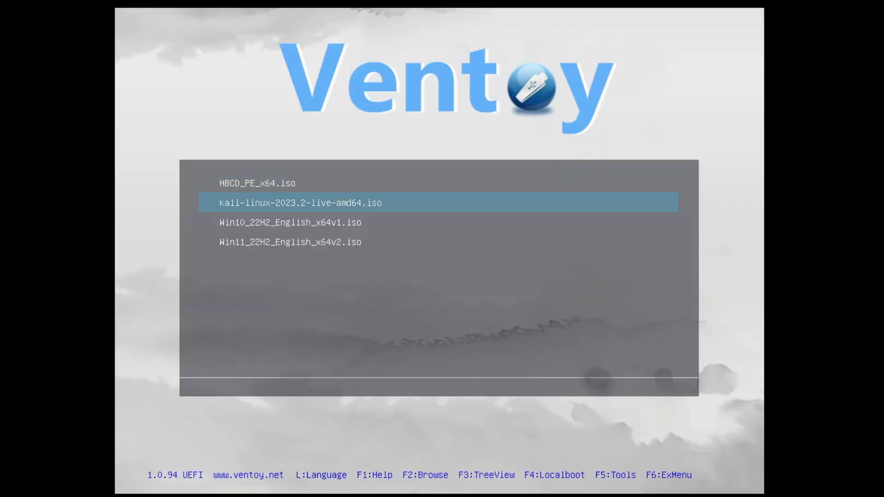
pyautogui.press('Return')
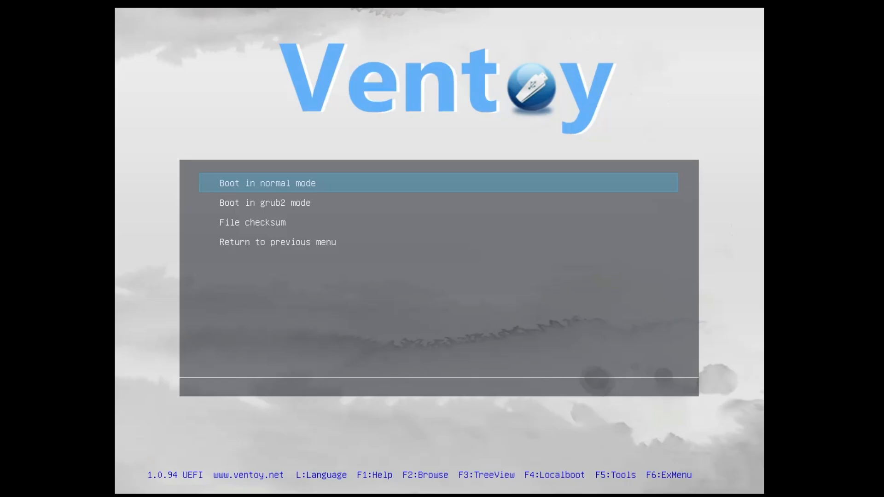
pyautogui.press('Down')
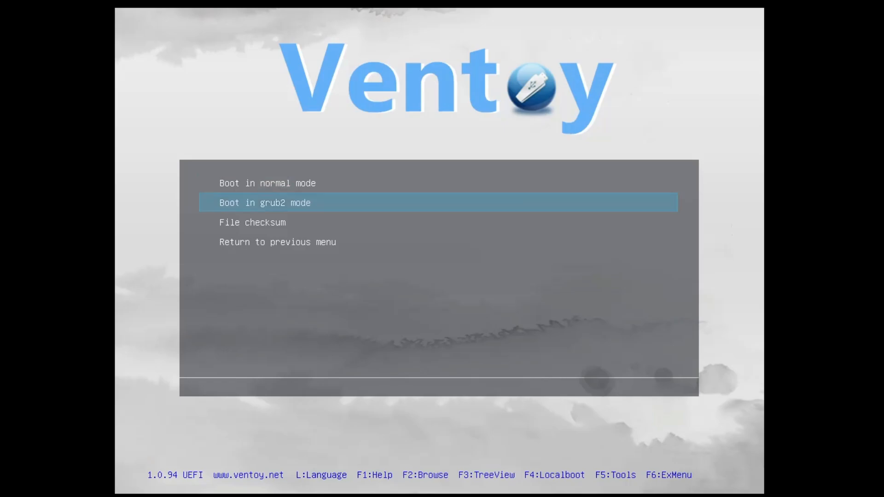
pyautogui.press('Up')
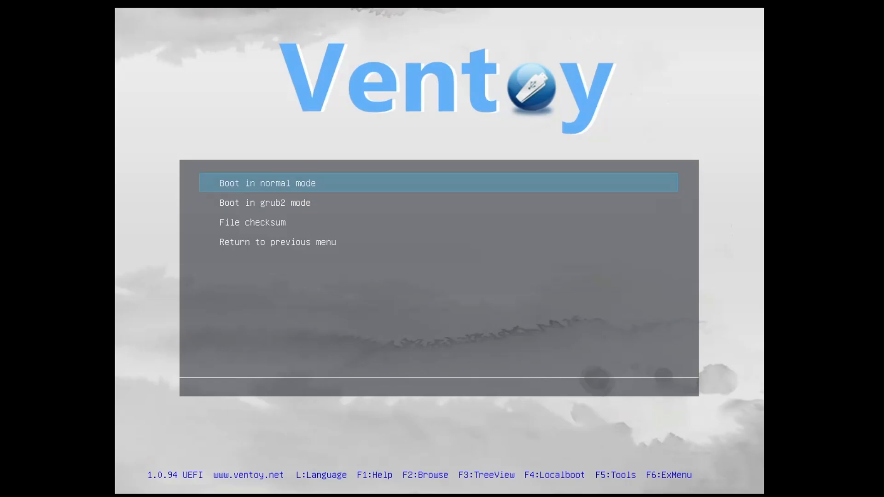
pyautogui.press('Return')
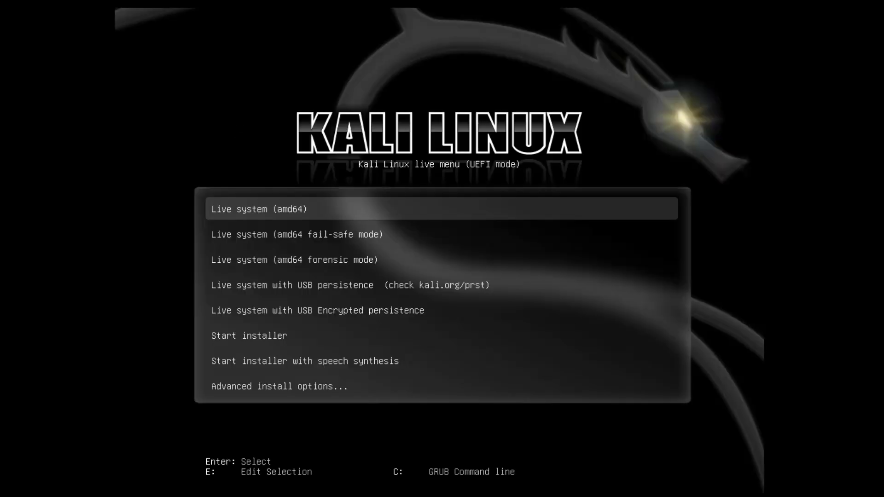
# - Start the Kali Linux live system from the live boot menu
pyautogui.press('Down')
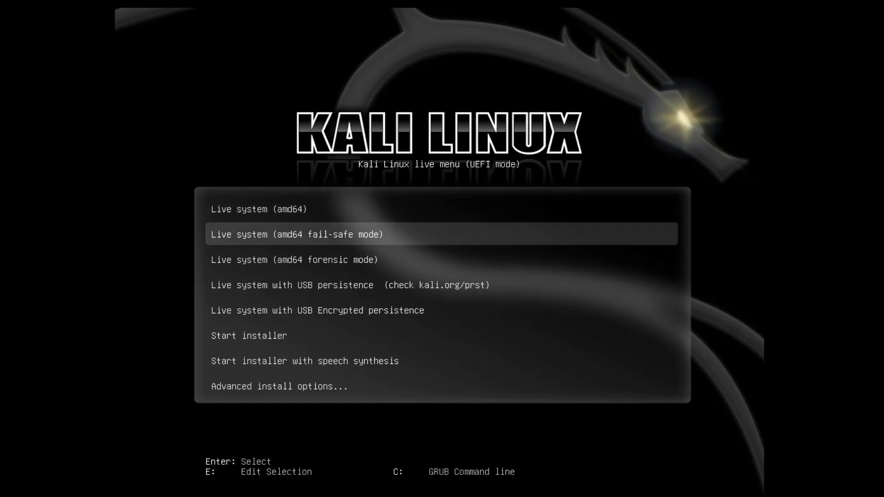
pyautogui.press('Up')
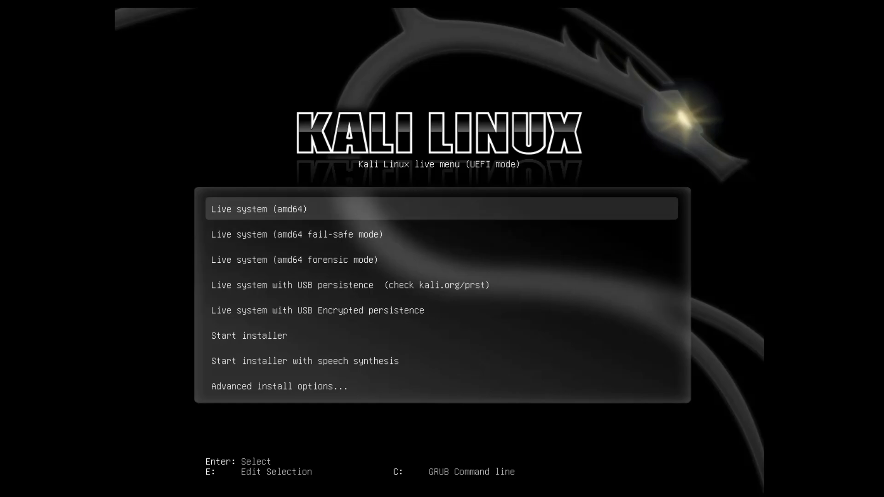
pyautogui.press('Down')
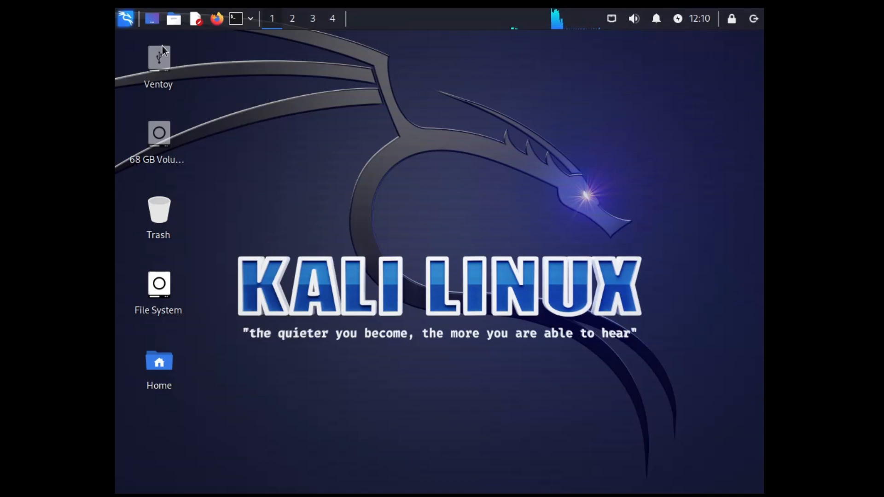
# - Browse the 68 GB Volume from the Kali desktop and view the drives listed under Computer
pyautogui.moveTo(162, 49)
pyautogui.doubleClick(164, 132)
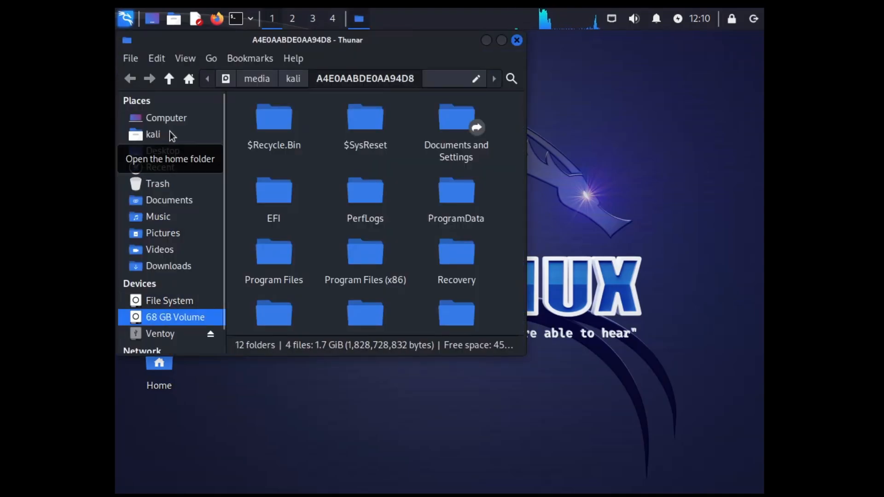
pyautogui.click(175, 122)
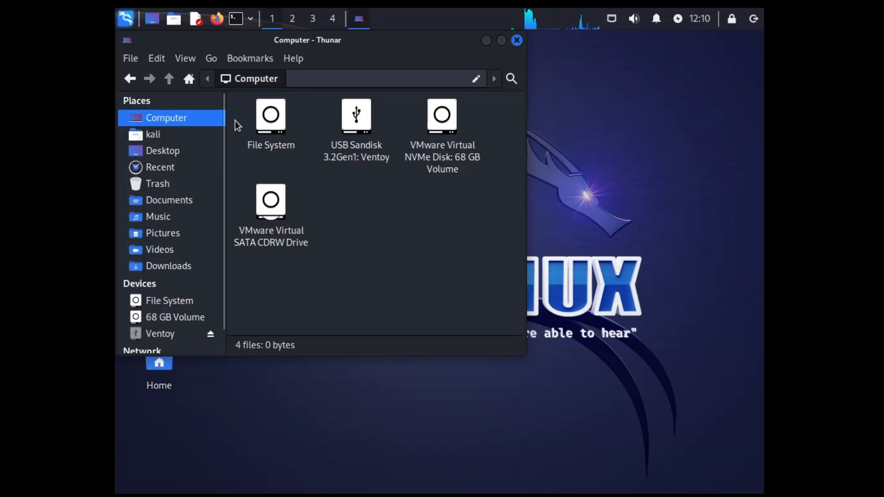
# - Reopen the 68 GB Volume from the Kali desktop, then open it again from the drives listed under Computer
pyautogui.click(519, 41)
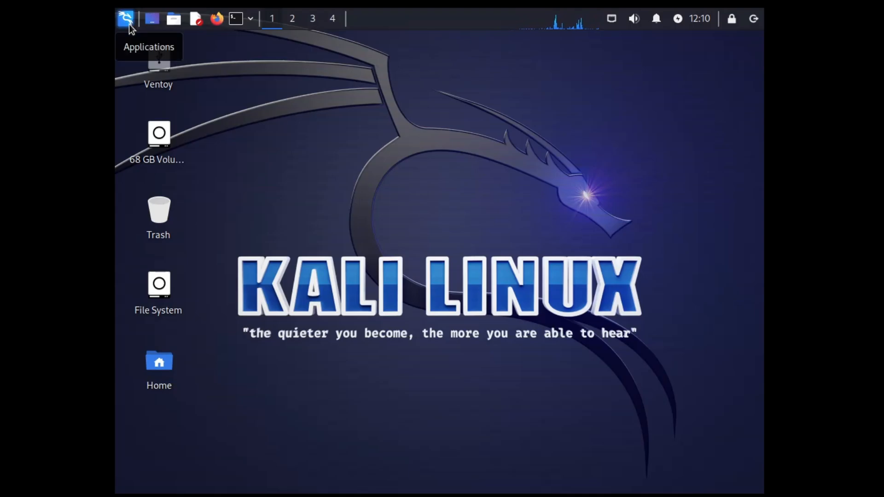
pyautogui.doubleClick(167, 149)
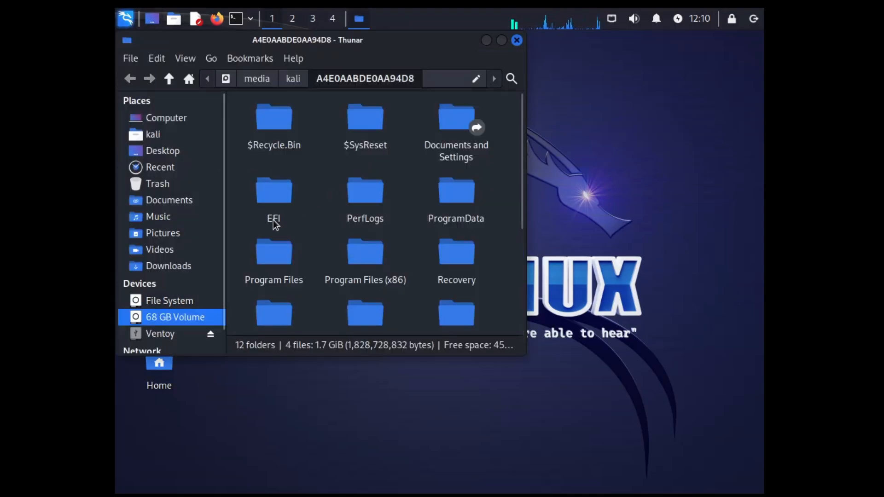
pyautogui.click(166, 118)
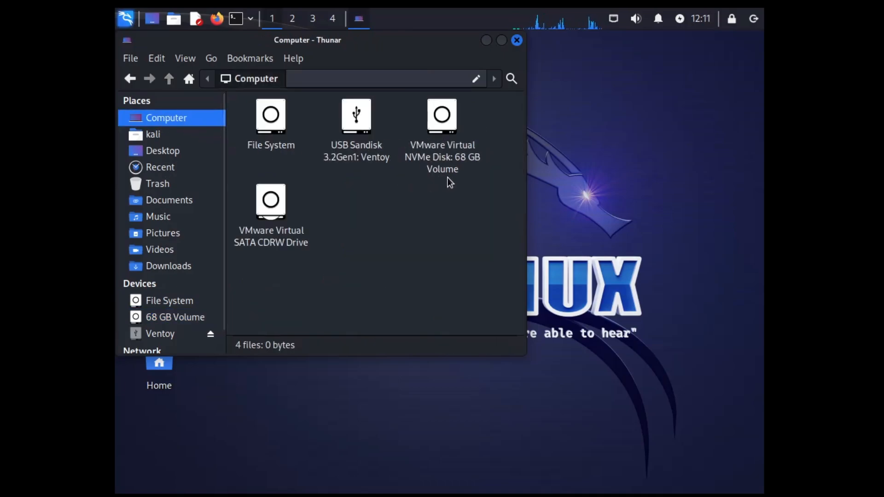
pyautogui.doubleClick(449, 144)
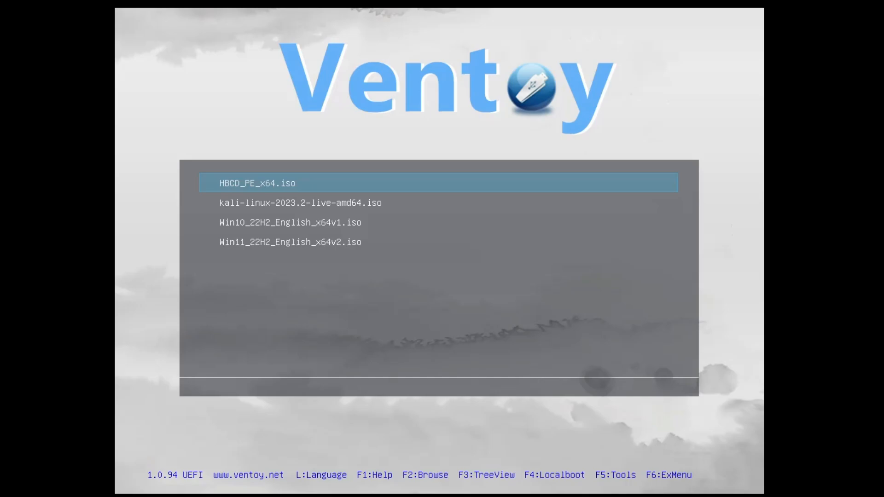
# - Boot HBCD_PE_x64.iso from the Ventoy boot list to reach the Hiren's BootCD PE desktop
pyautogui.press('Return')
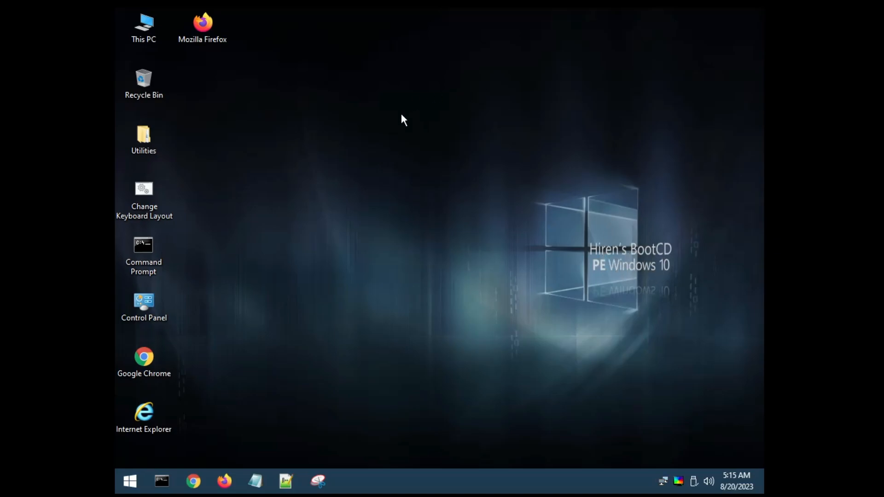
pyautogui.click(144, 28)
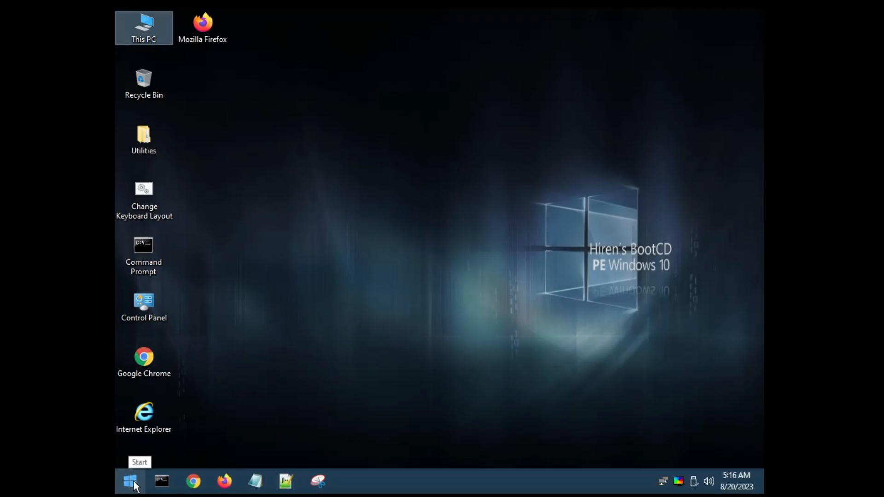
# - Launch EasyBCD from the BCD-MBR Tools to view the Windows bootloader entries, and close it
pyautogui.click(132, 482)
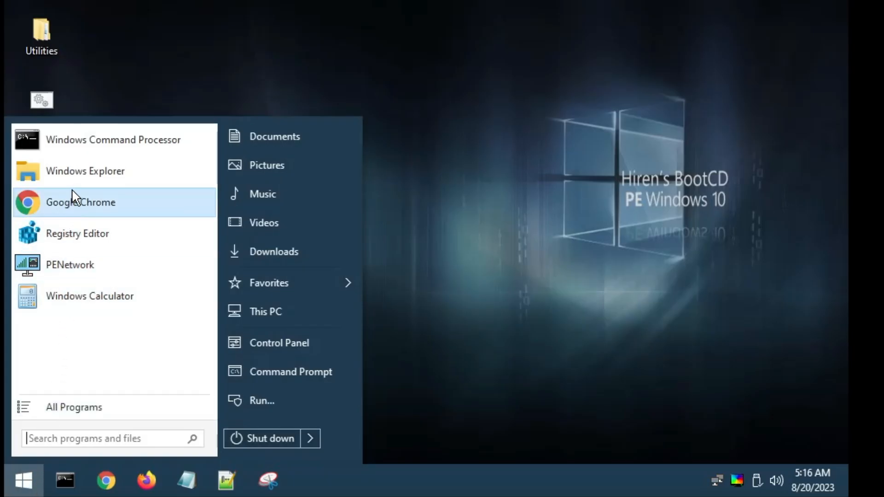
pyautogui.click(71, 408)
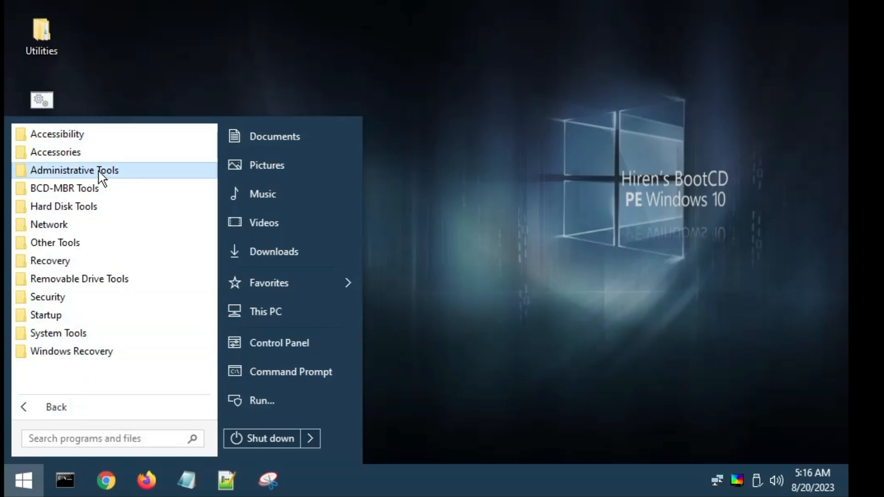
pyautogui.click(80, 190)
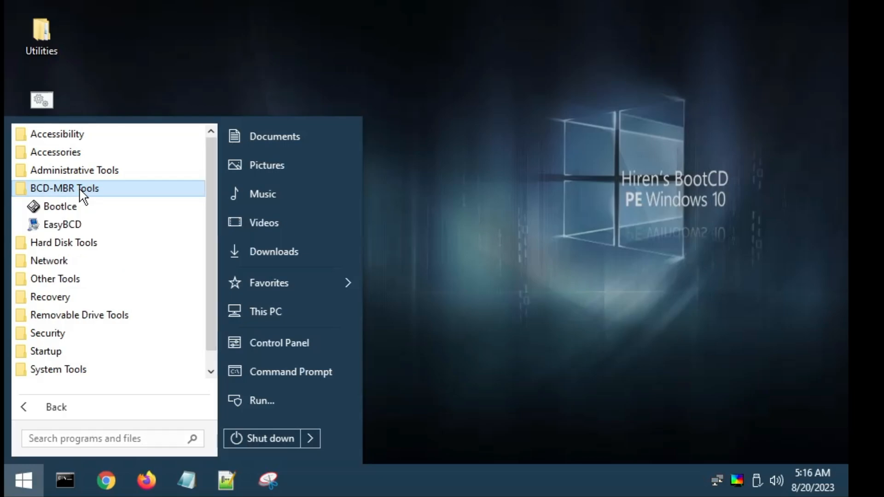
pyautogui.click(71, 227)
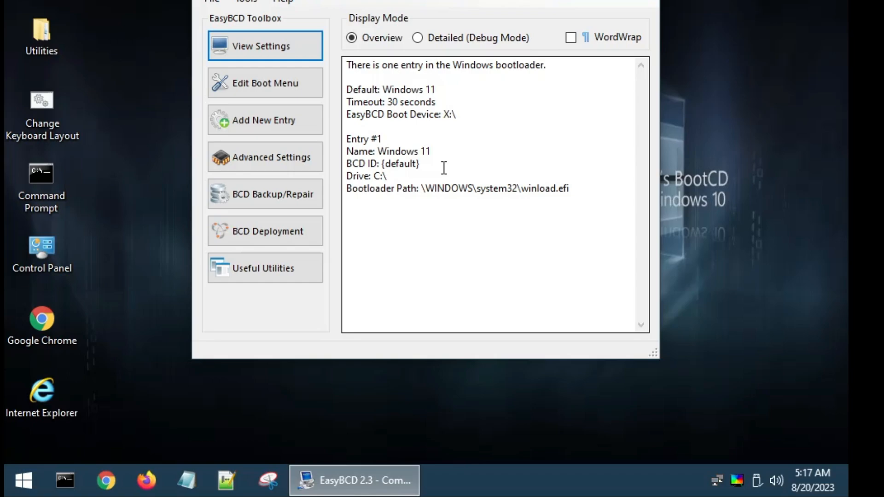
pyautogui.hotkey('alt', 'F4')
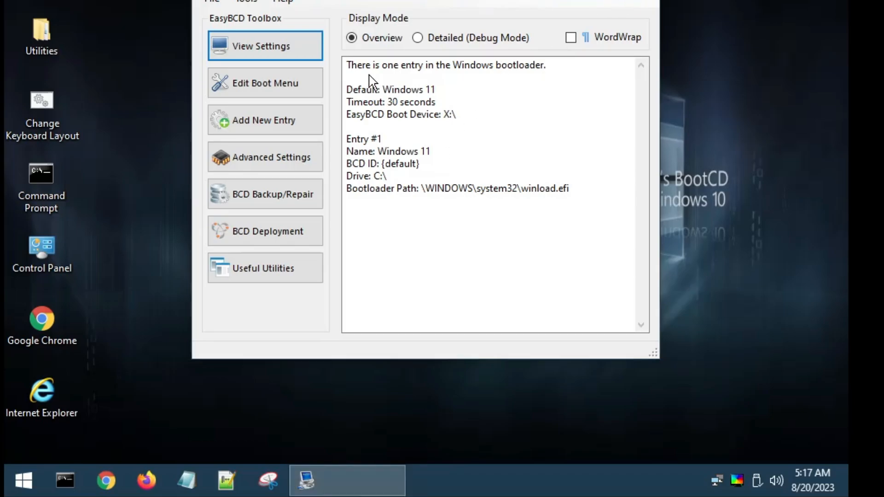
# - Launch Recuva from the Data Recovery programs in Hard Disk Tools, decline the new version download, and close its wizard and main window
pyautogui.click(22, 481)
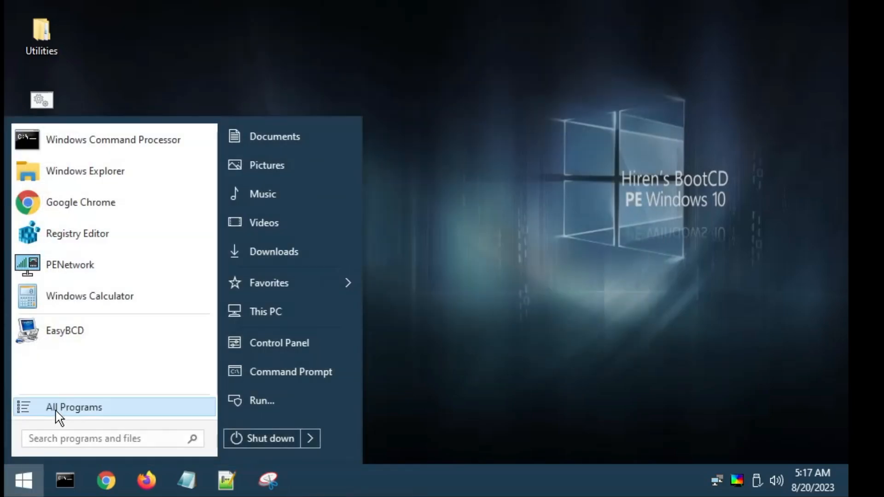
pyautogui.click(57, 409)
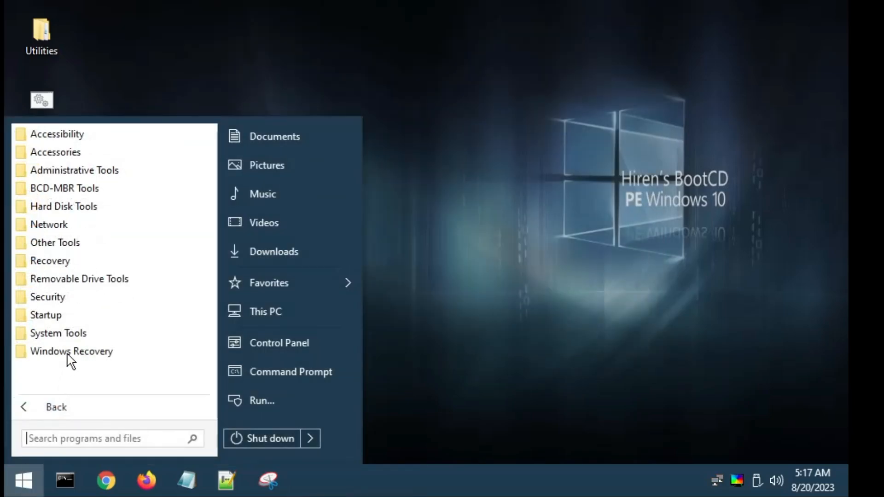
pyautogui.click(70, 211)
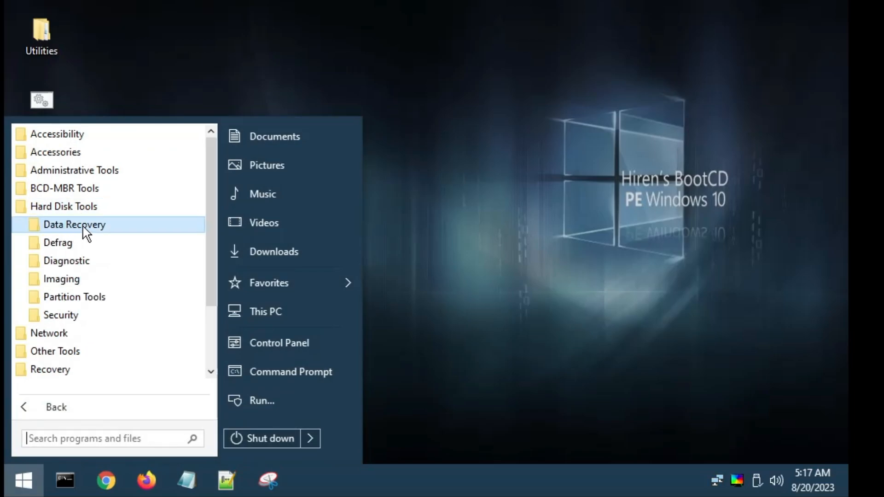
pyautogui.click(82, 228)
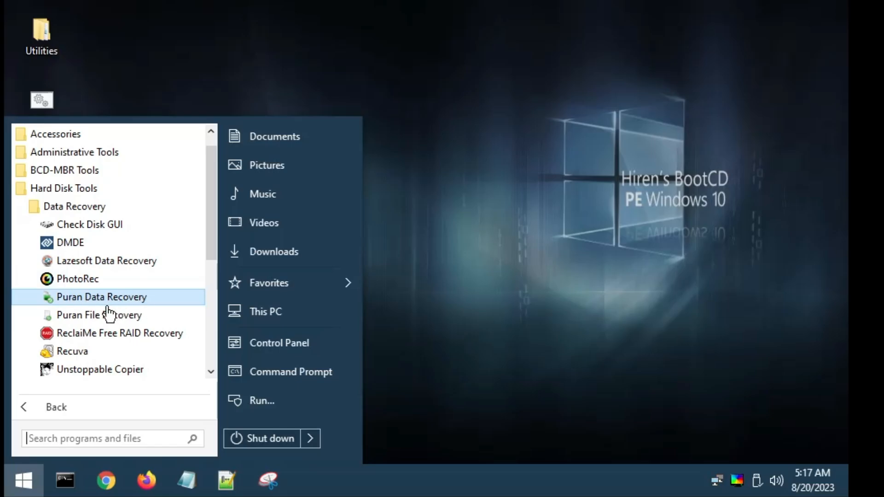
pyautogui.click(76, 353)
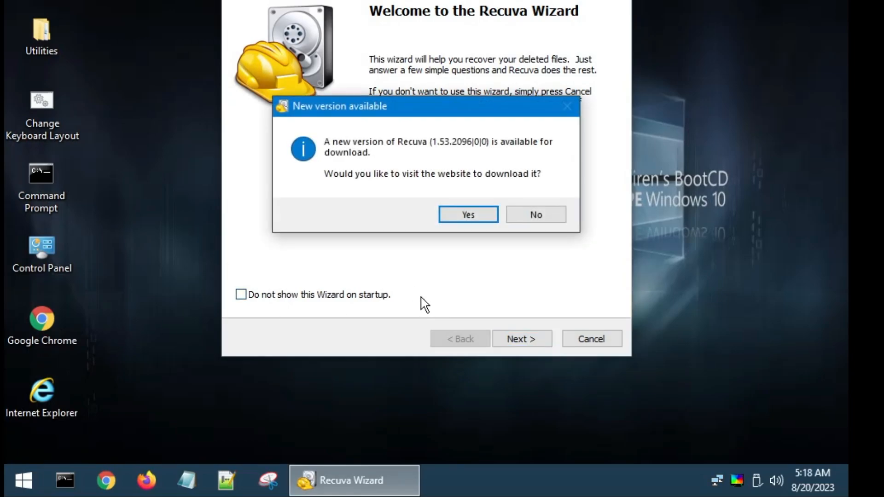
pyautogui.click(537, 216)
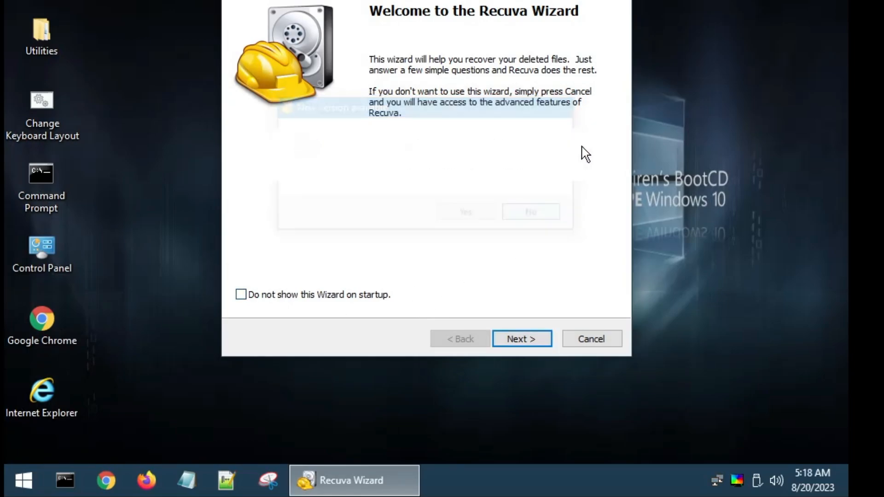
pyautogui.click(622, 0)
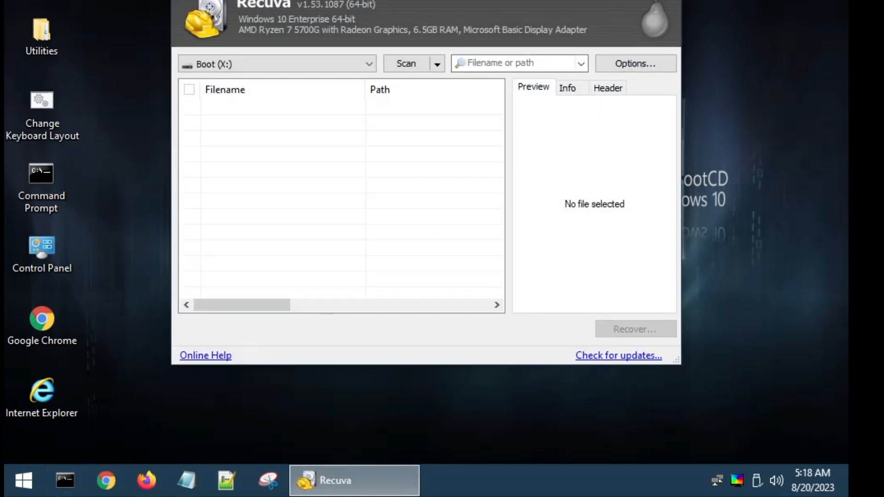
pyautogui.click(671, 0)
# - Examine the programs included under Network, Other Tools, Recovery and Removable Drive Tools in the full program list
pyautogui.click(25, 481)
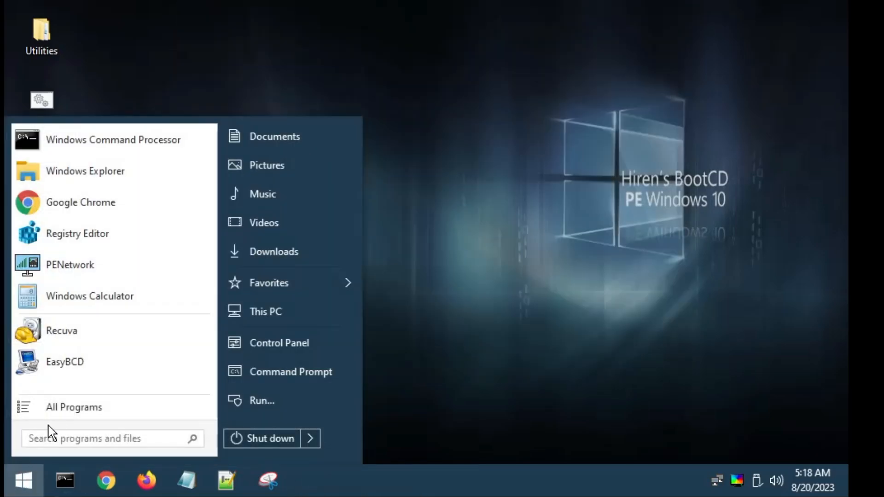
pyautogui.click(64, 408)
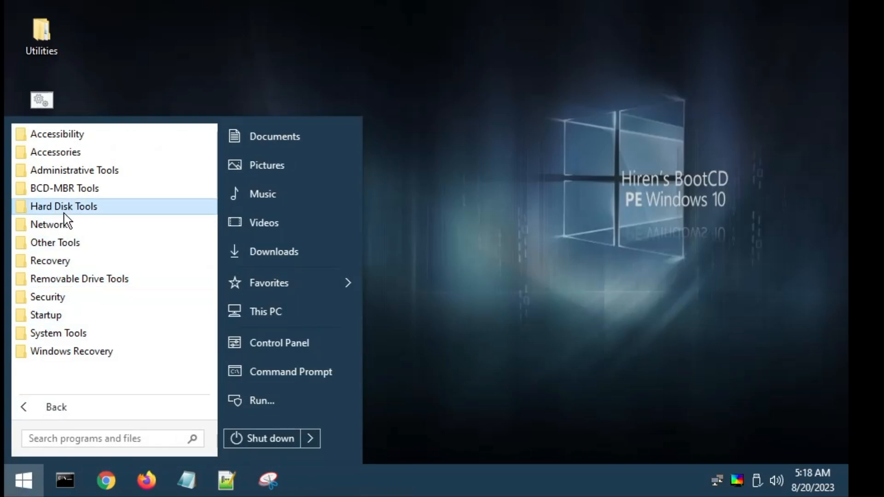
pyautogui.click(46, 229)
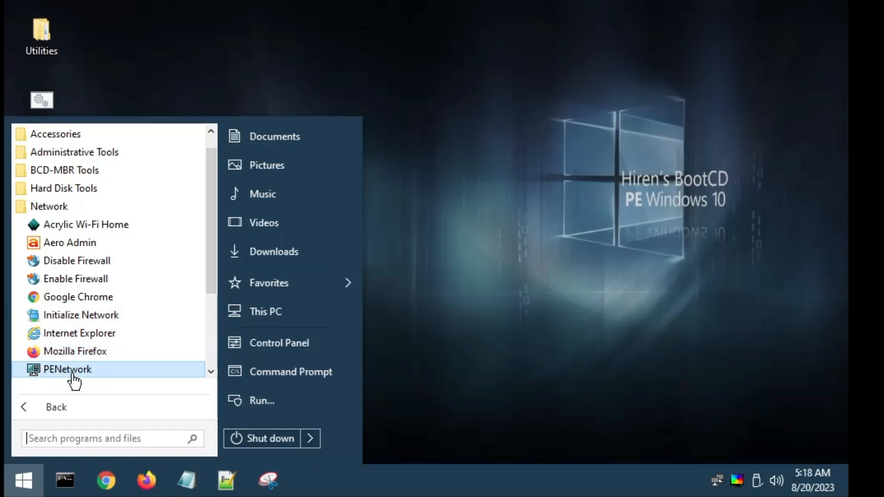
pyautogui.scroll(-1, 74, 374)
pyautogui.click(55, 337)
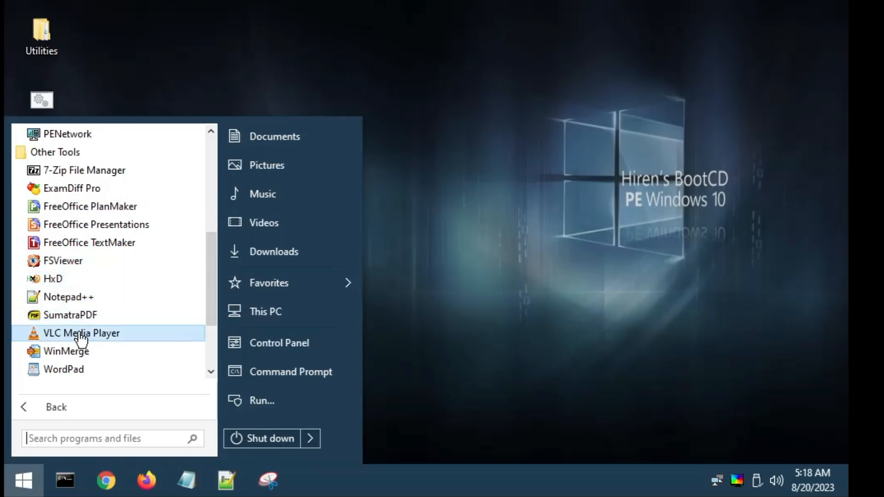
pyautogui.scroll(-2, 82, 341)
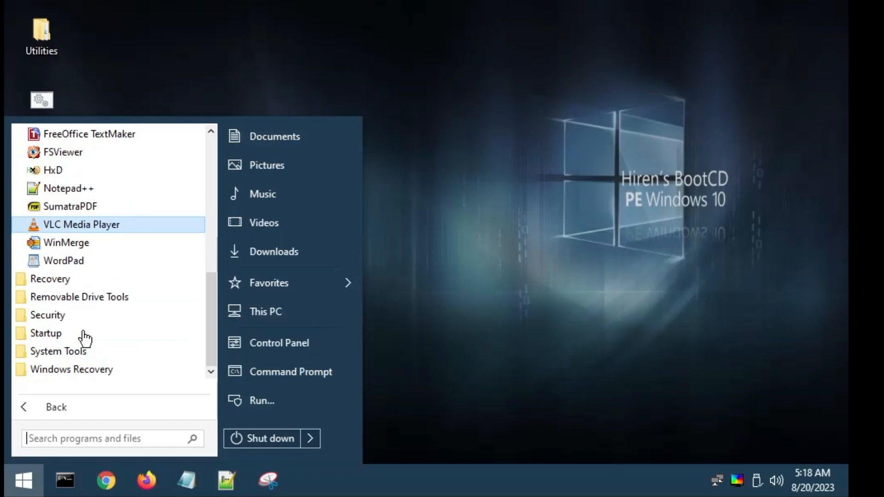
pyautogui.click(60, 296)
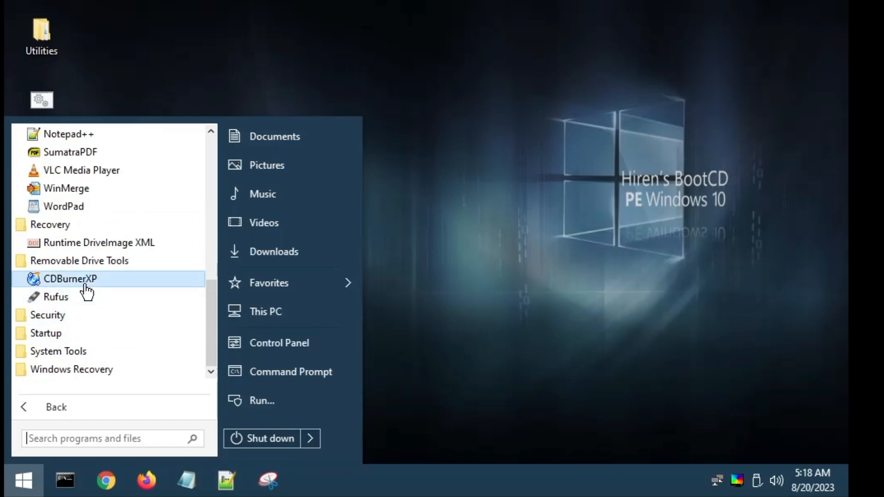
# - Examine the Security programs in the Antivirus, KeyFinders and Passwords folders
pyautogui.click(67, 317)
pyautogui.scroll(-1, 92, 319)
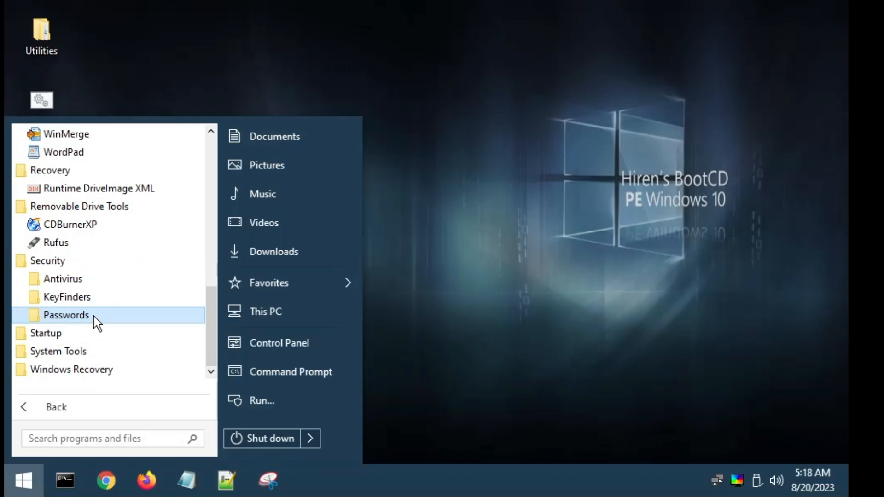
pyautogui.click(78, 282)
pyautogui.scroll(-1, 89, 291)
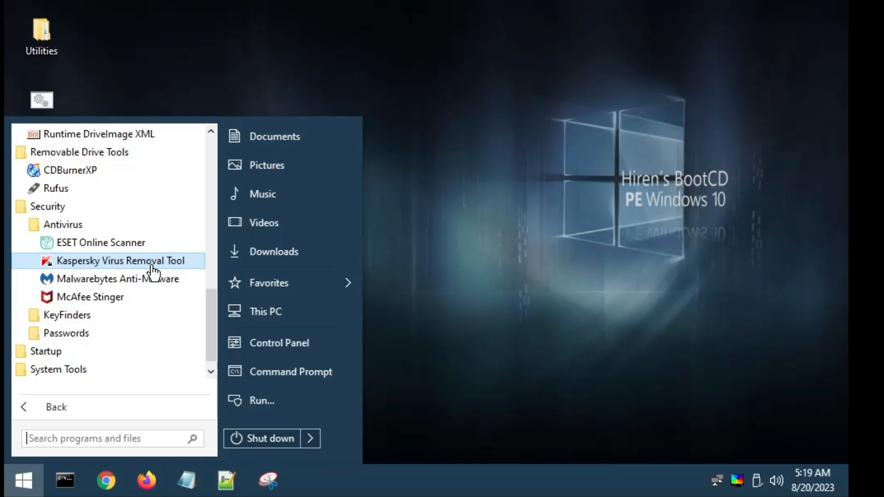
pyautogui.click(74, 315)
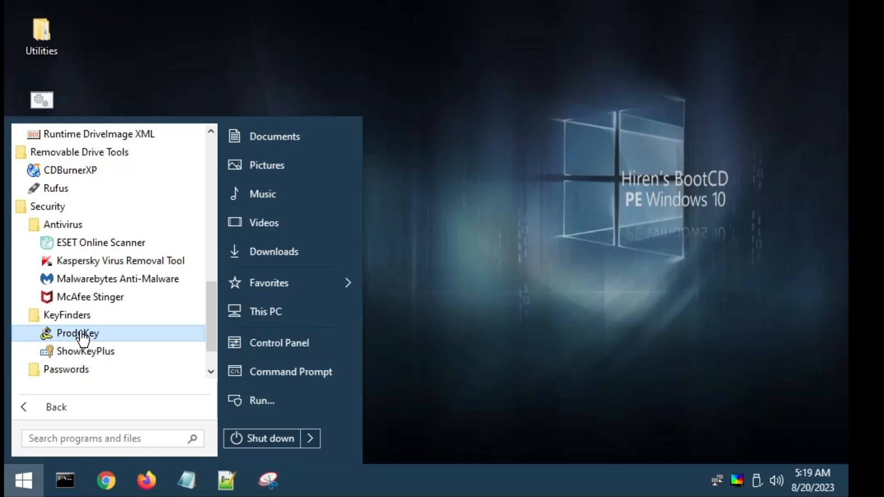
pyautogui.scroll(-1, 91, 335)
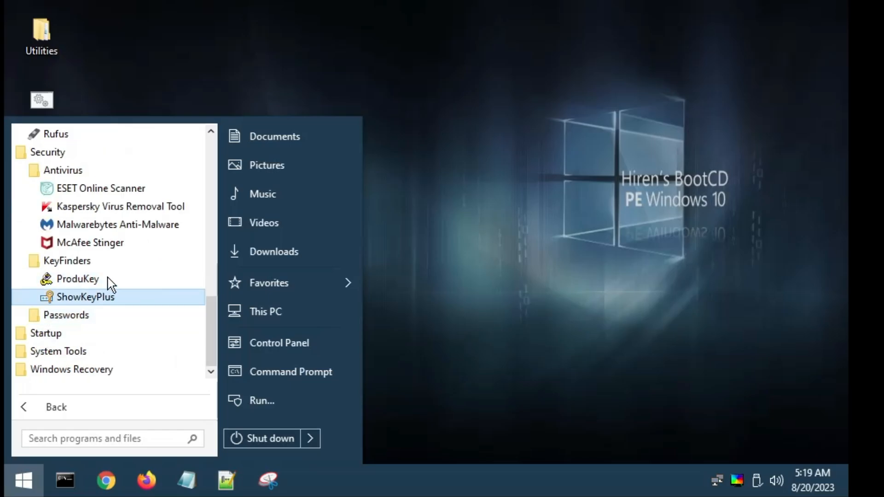
pyautogui.click(94, 315)
pyautogui.scroll(-1, 111, 320)
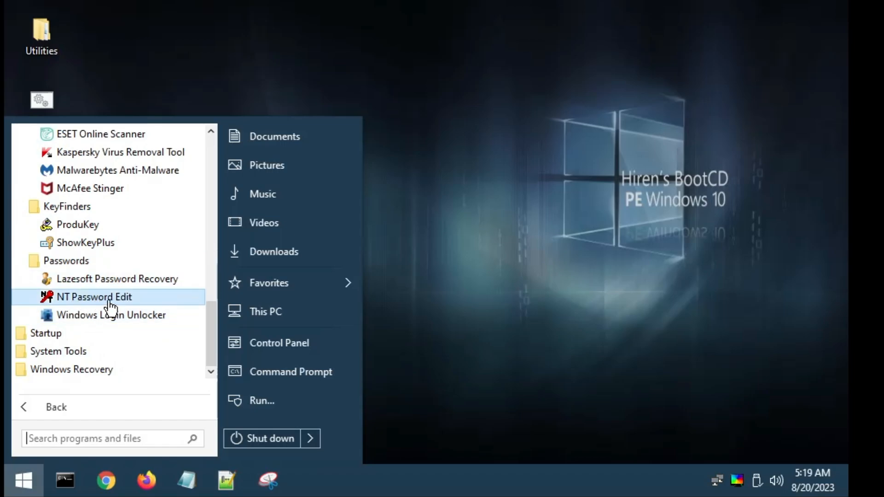
# - Examine the programs included under System Tools
pyautogui.click(73, 352)
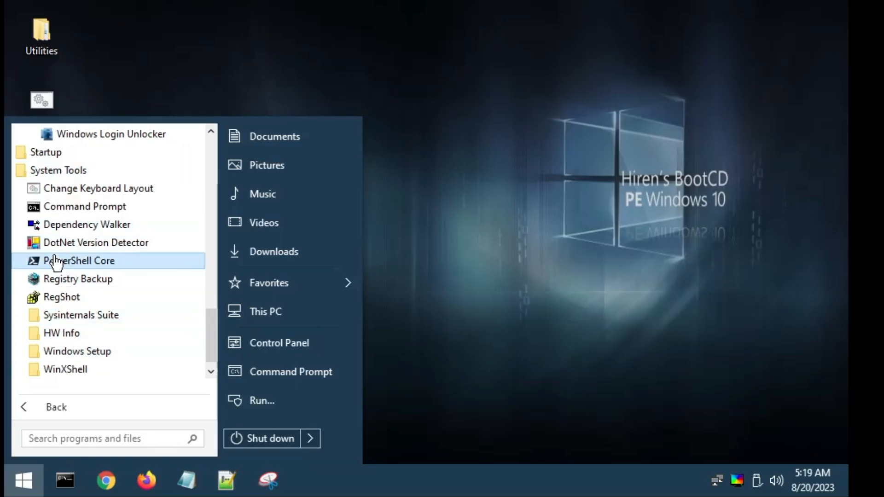